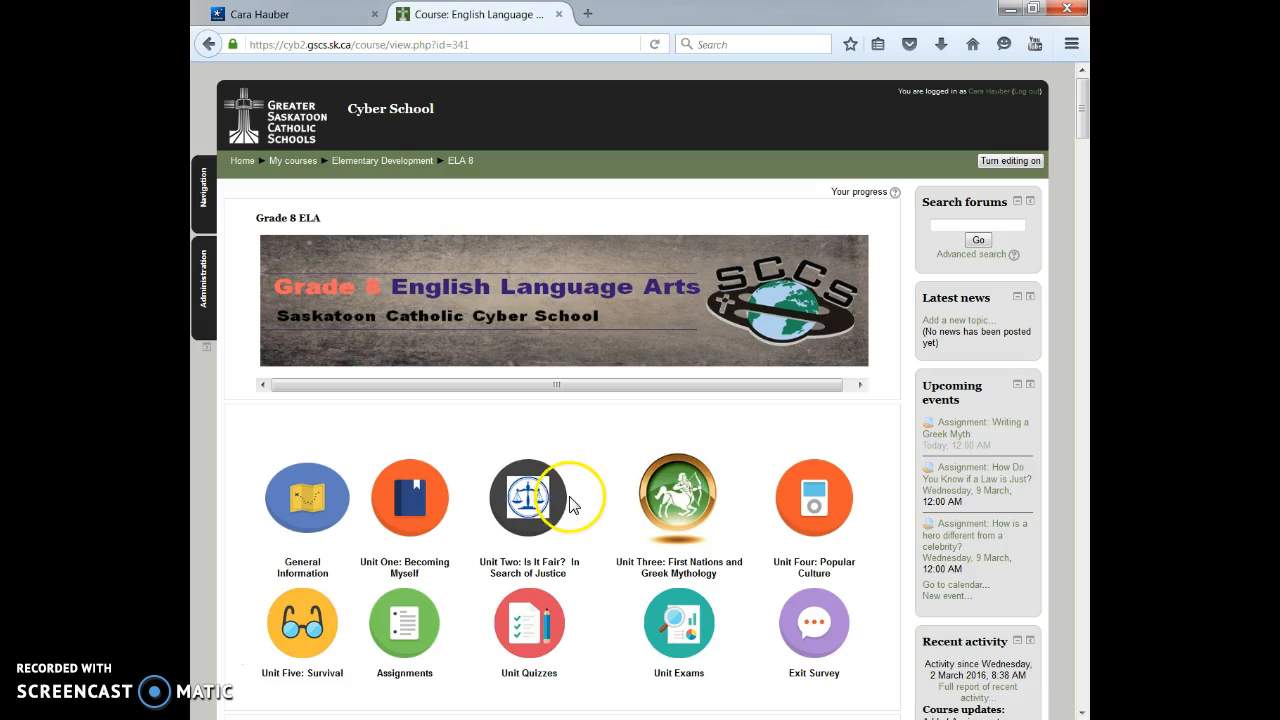
# Turn on editing mode for the Grade 8 ELA course page
pyautogui.moveTo(1081, 103); pyautogui.dragTo(1083, 188)
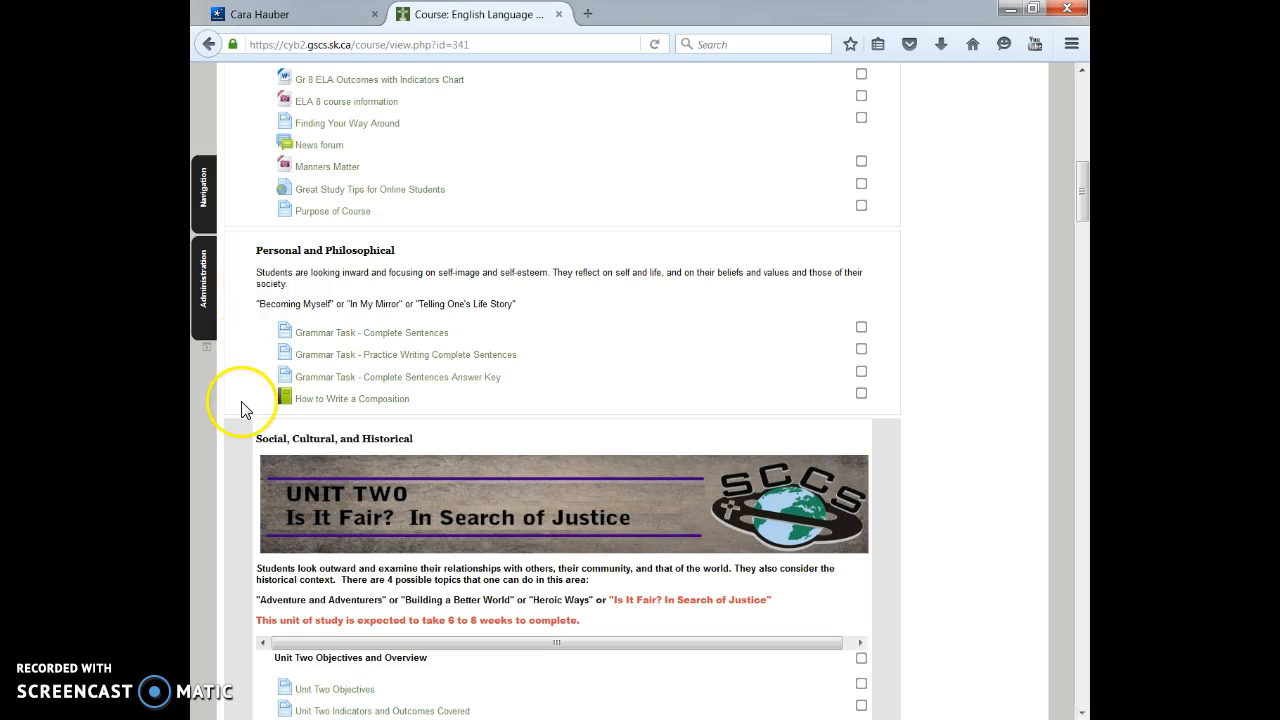
pyautogui.click(203, 288)
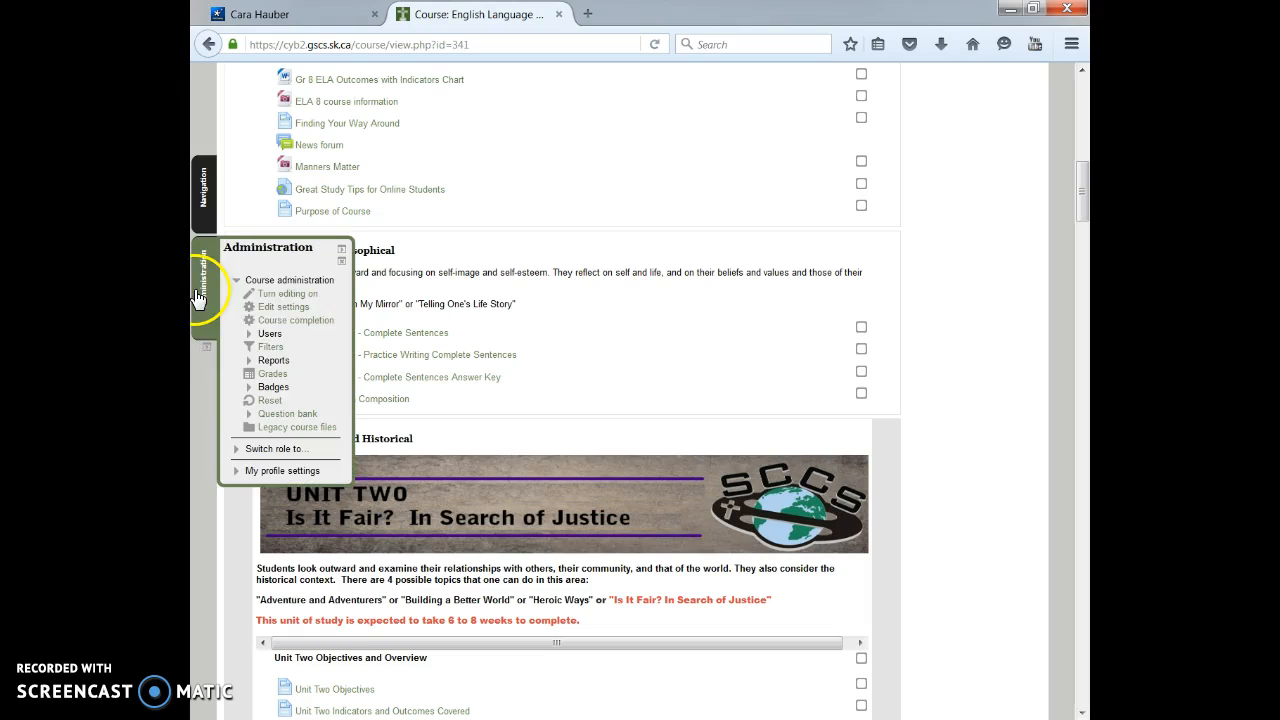
pyautogui.click(297, 303)
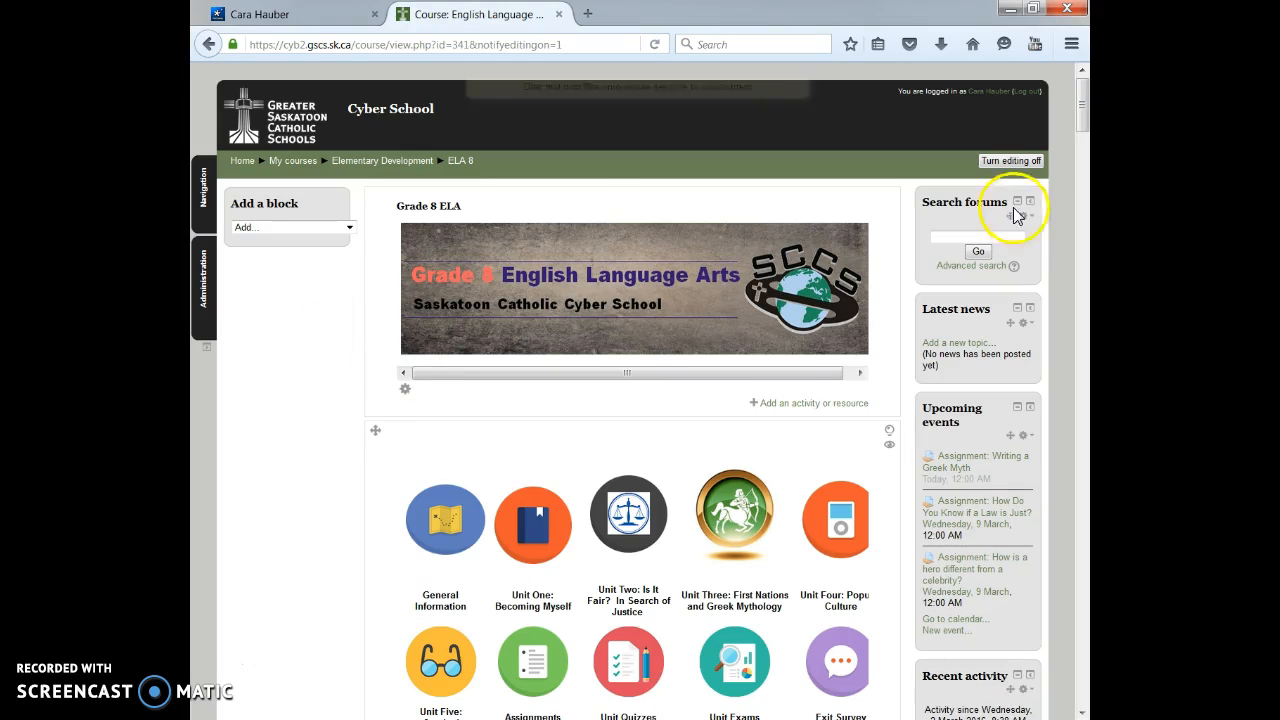
# Add a new Assignment activity to the Personal and Philosophical section
pyautogui.moveTo(1083, 115); pyautogui.dragTo(1083, 202)
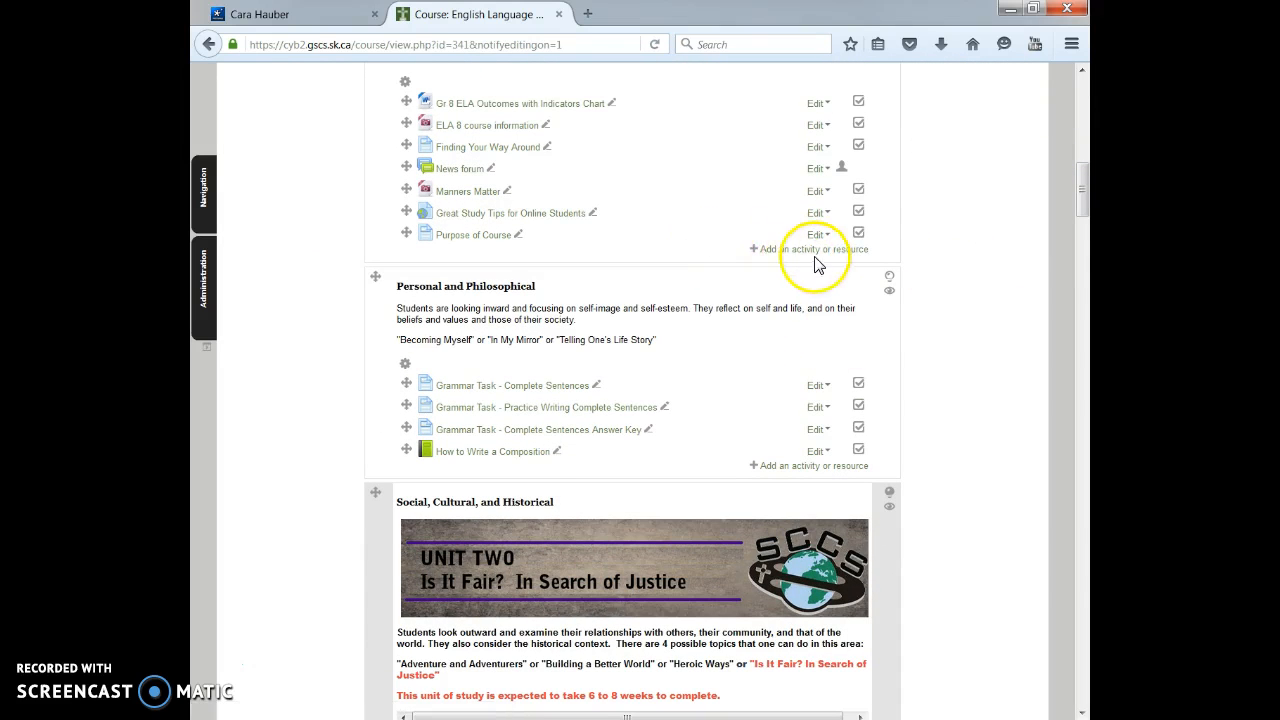
pyautogui.click(820, 468)
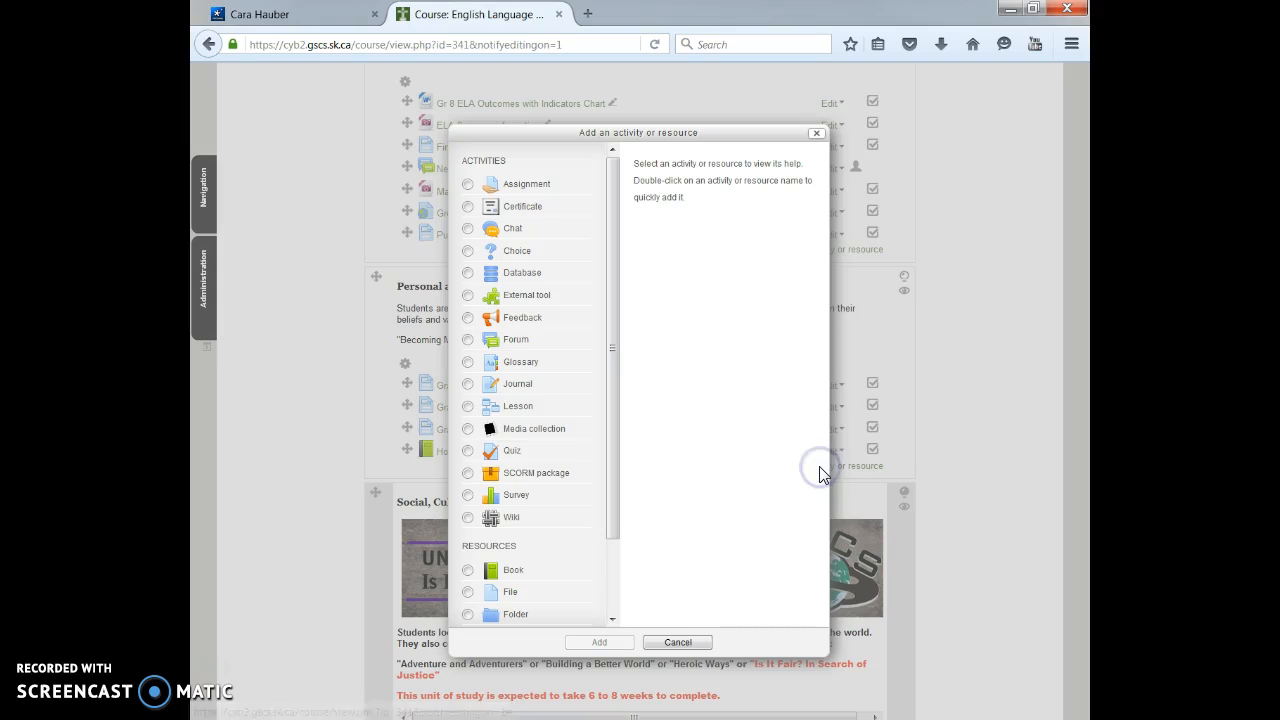
pyautogui.click(526, 184)
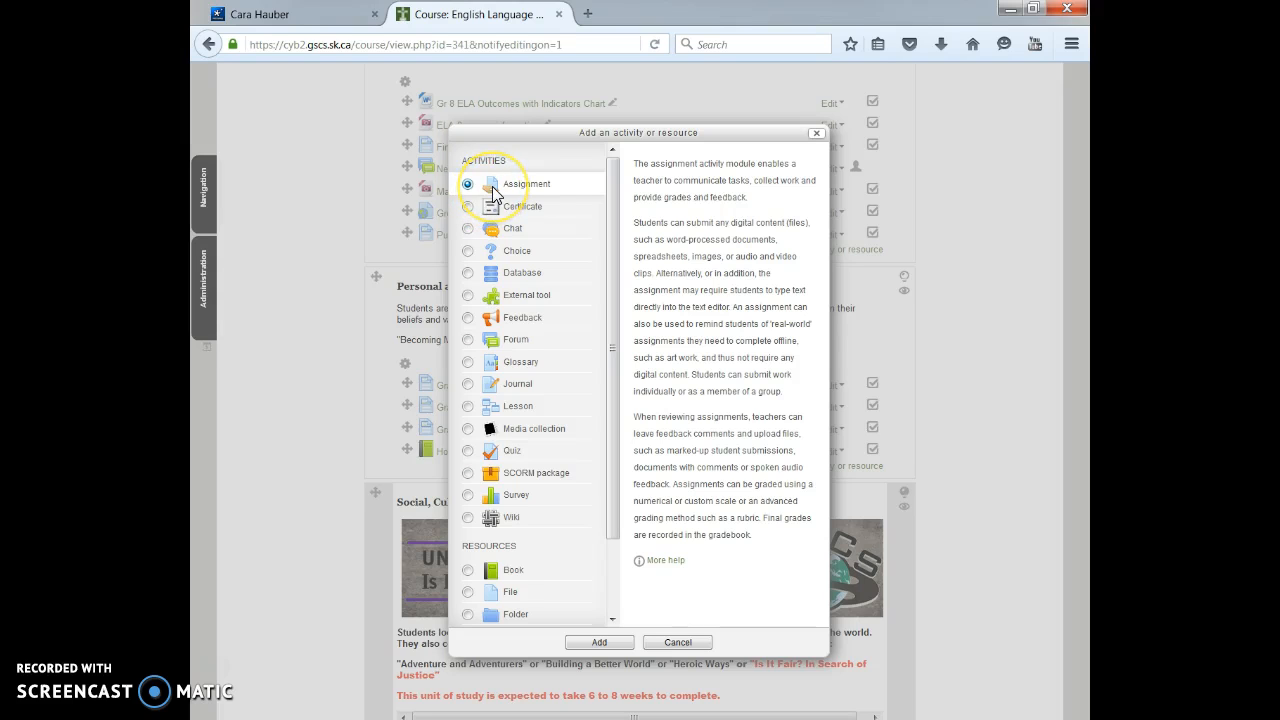
pyautogui.click(599, 642)
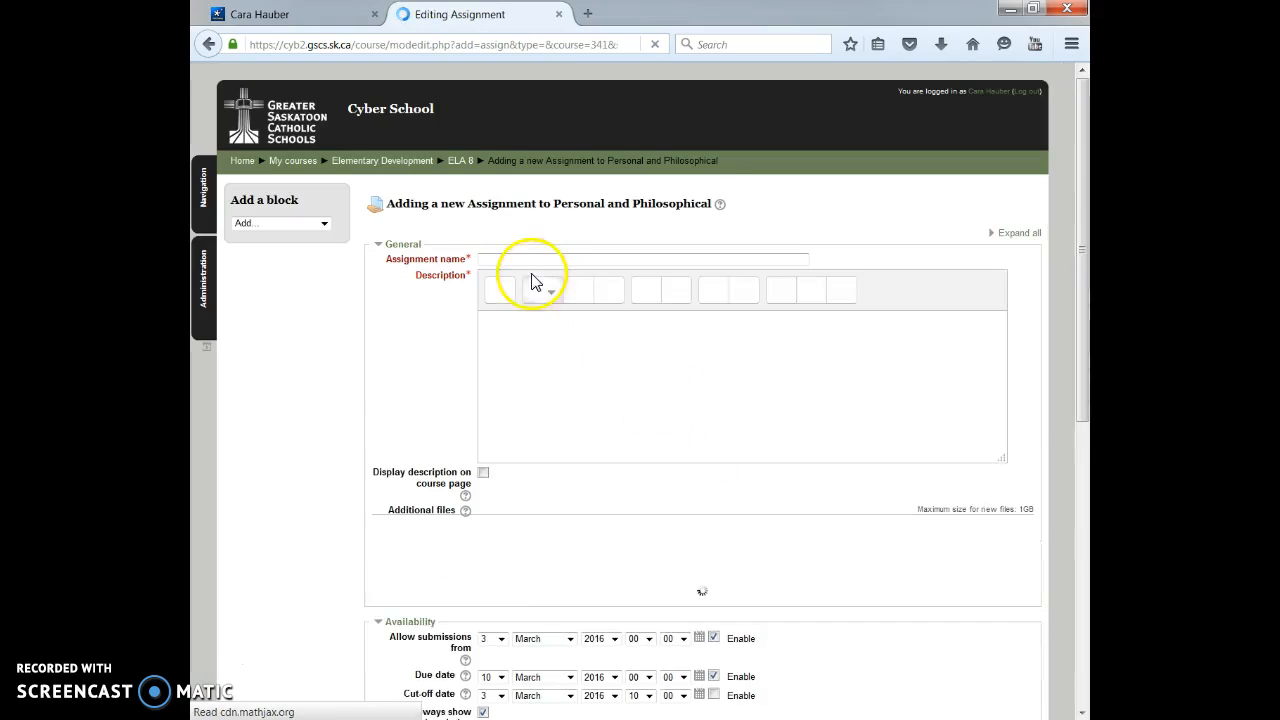
# Name the assignment "Sample Assignment" and enter the description "What you are to do in this assignment is...."
pyautogui.click(531, 258)
pyautogui.write('Sample Assignment')
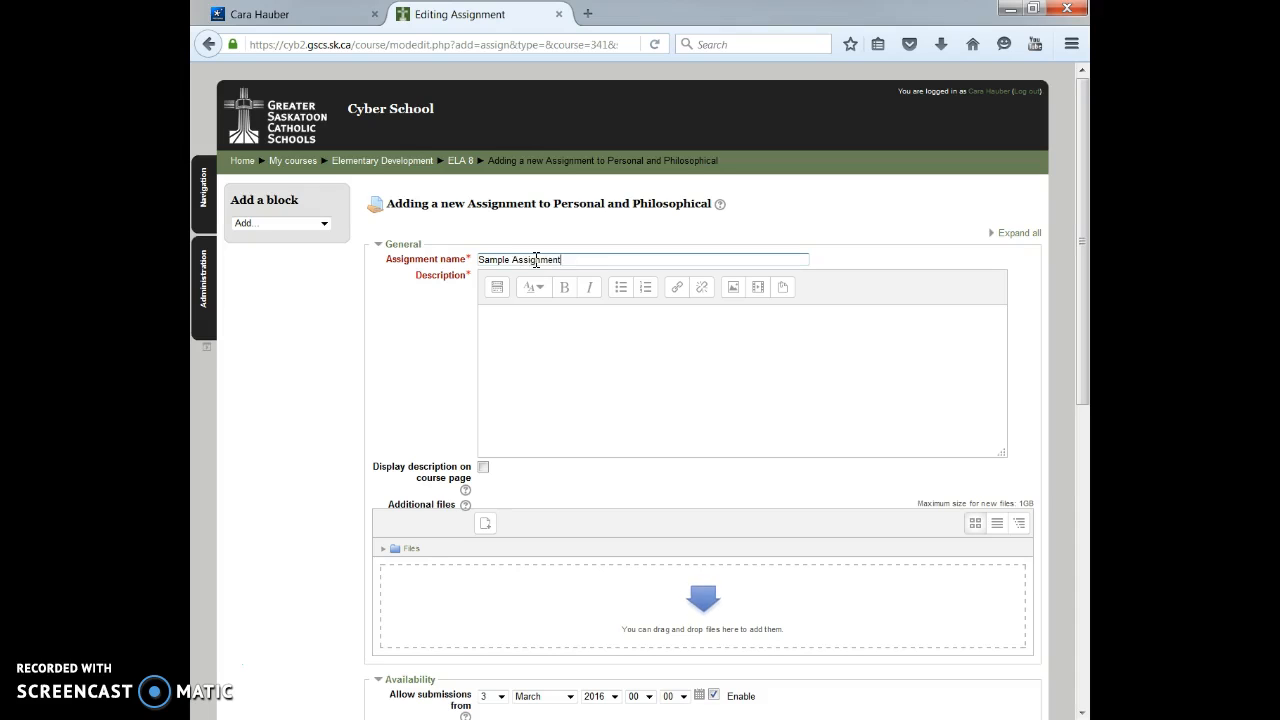
pyautogui.click(565, 350)
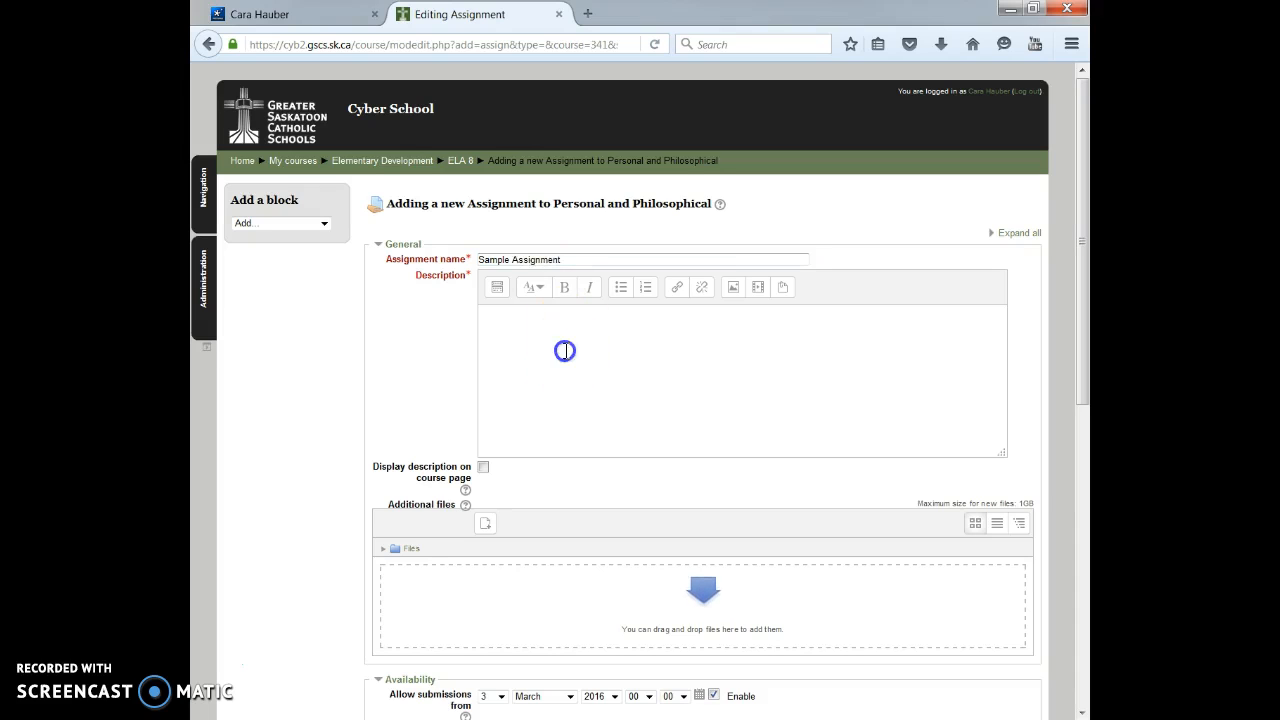
pyautogui.scroll(-2, 565, 350)
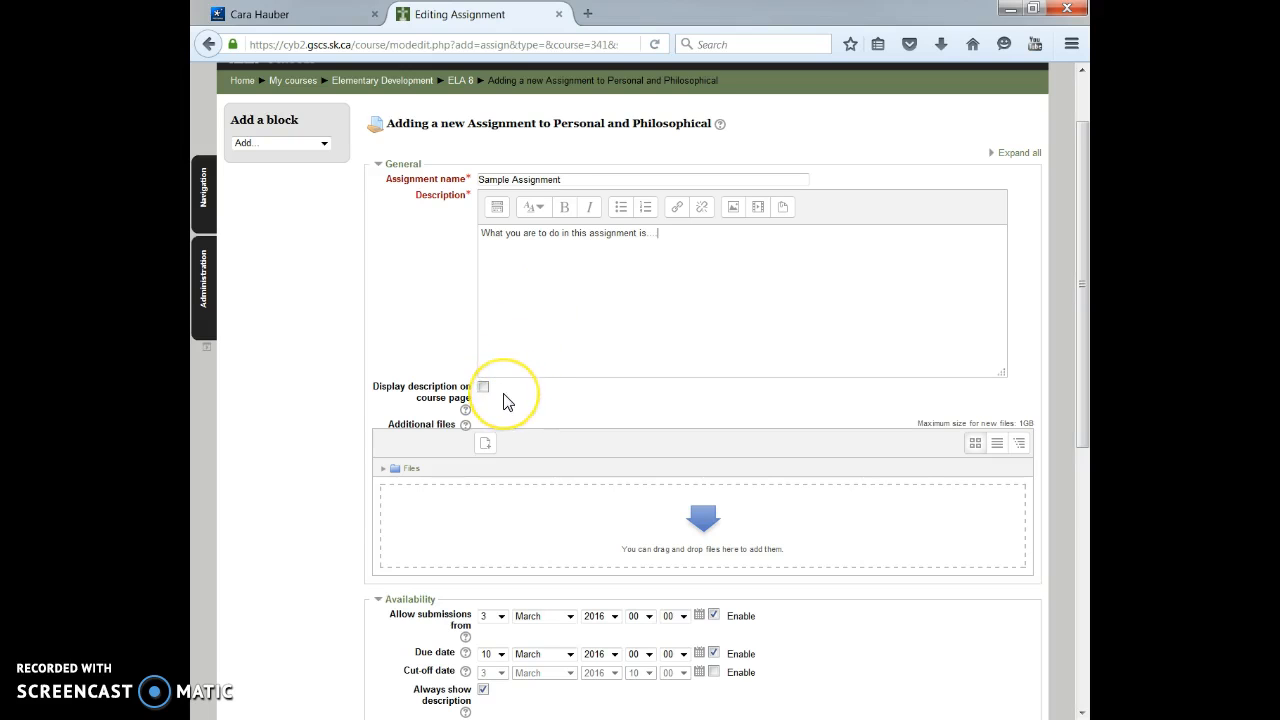
# Disable the assignment's due date, and switch the cut-off date on and back off
pyautogui.scroll(-2, 503, 401)
pyautogui.scroll(-1, 503, 401)
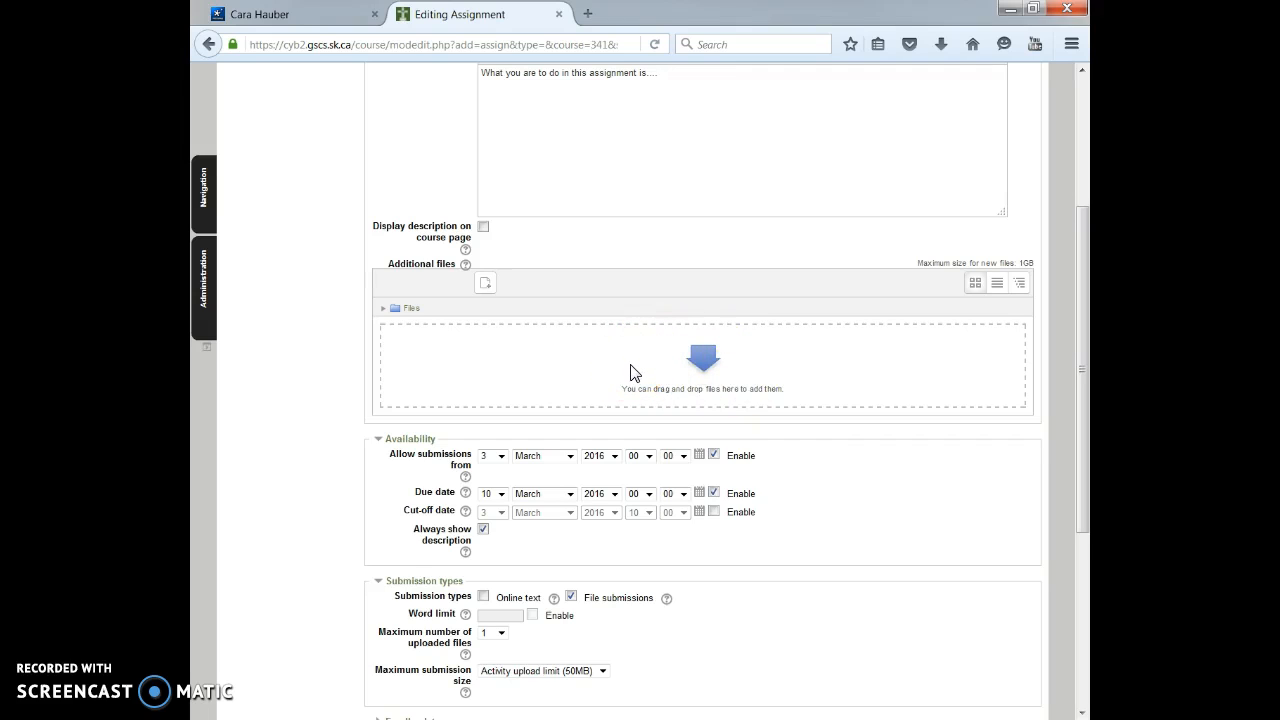
pyautogui.click(702, 363)
pyautogui.moveTo(1082, 372); pyautogui.dragTo(1082, 506)
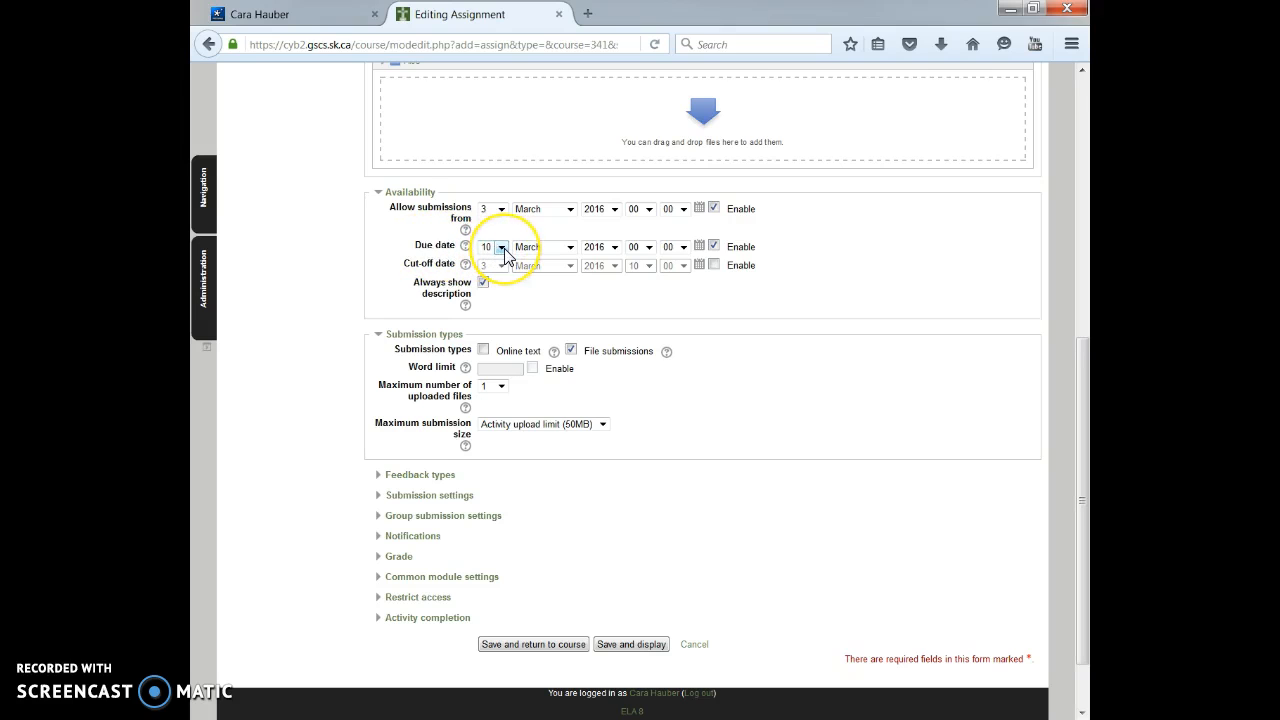
pyautogui.click(714, 246)
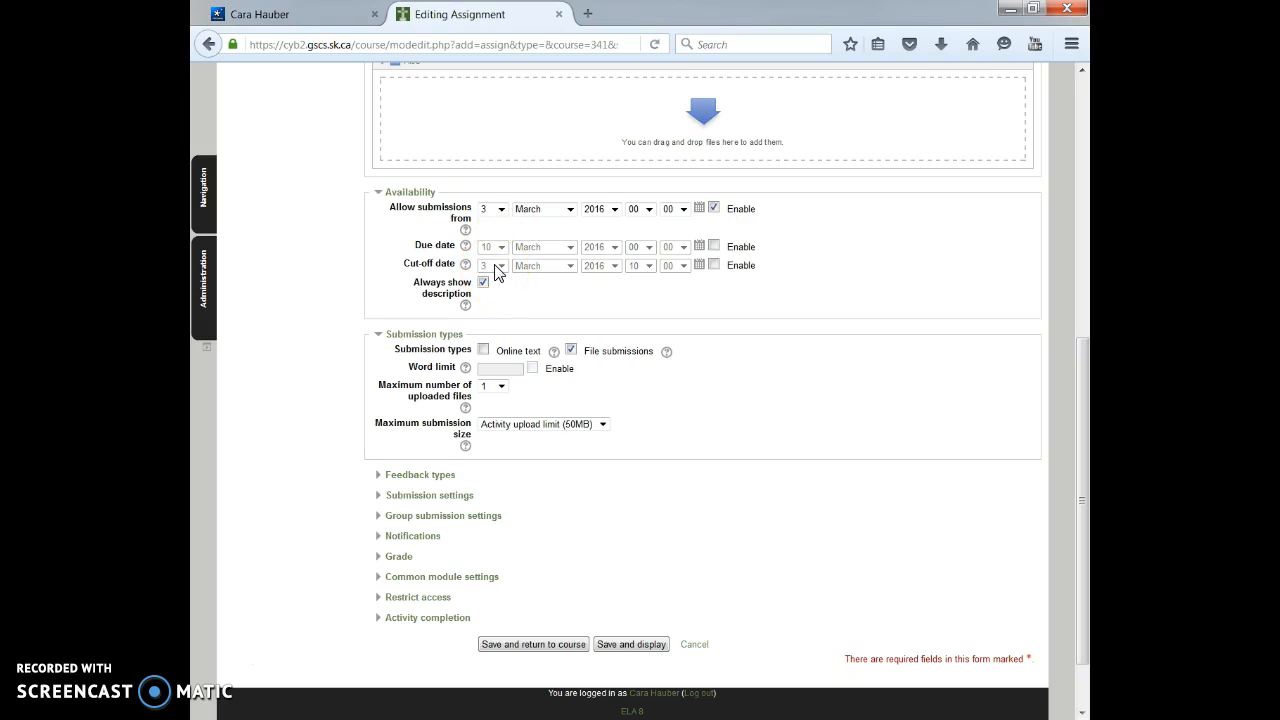
pyautogui.click(714, 264)
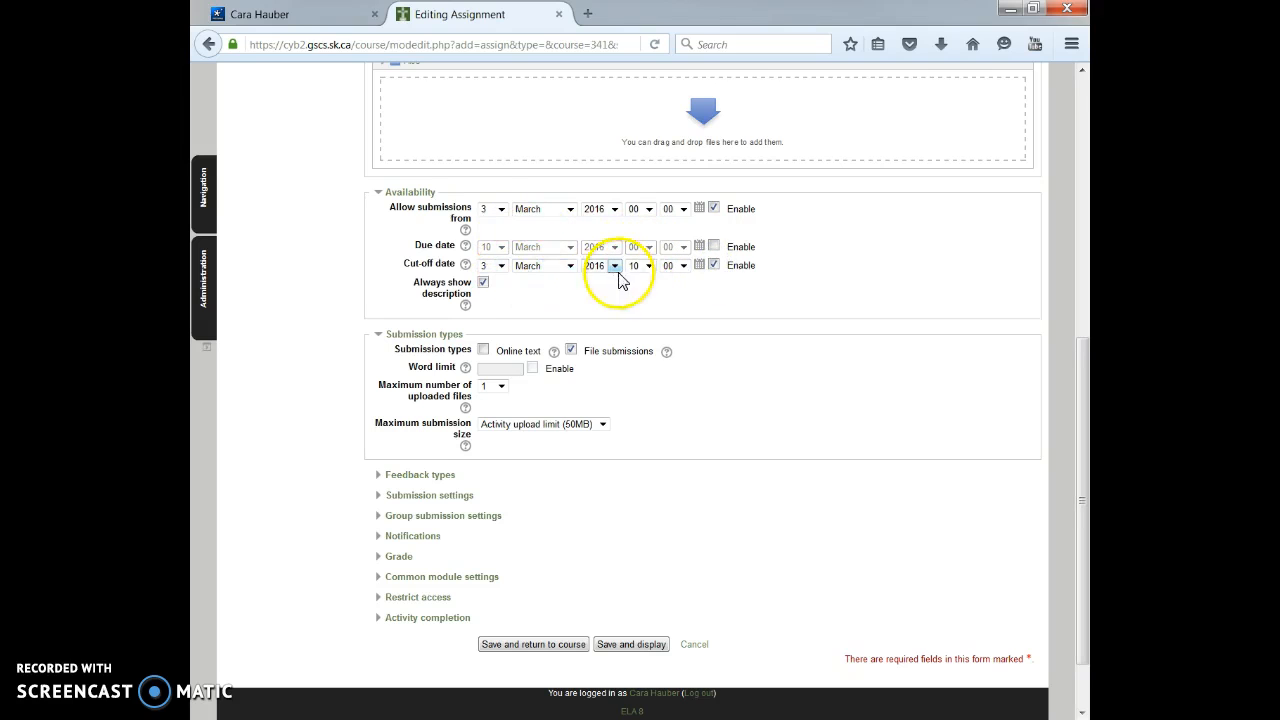
pyautogui.click(714, 265)
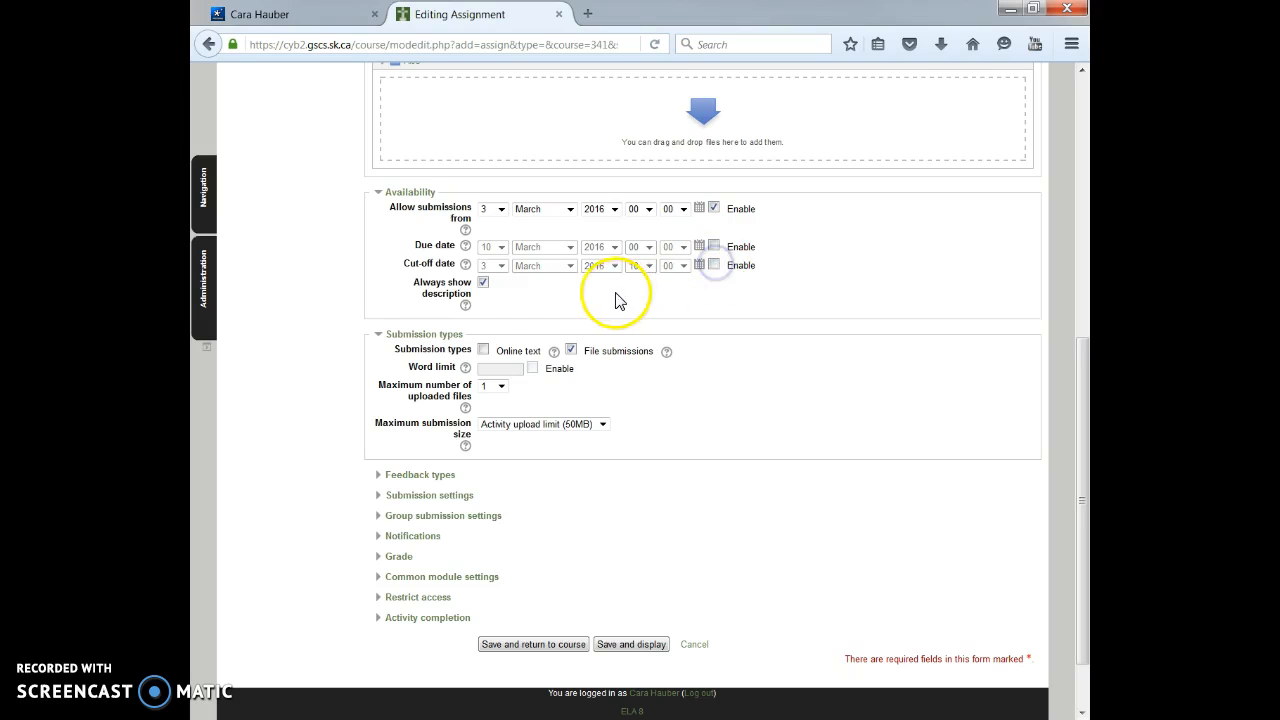
# Review the option to display the description on the course page and read the help for Online text submissions
pyautogui.scroll(5, 569, 305)
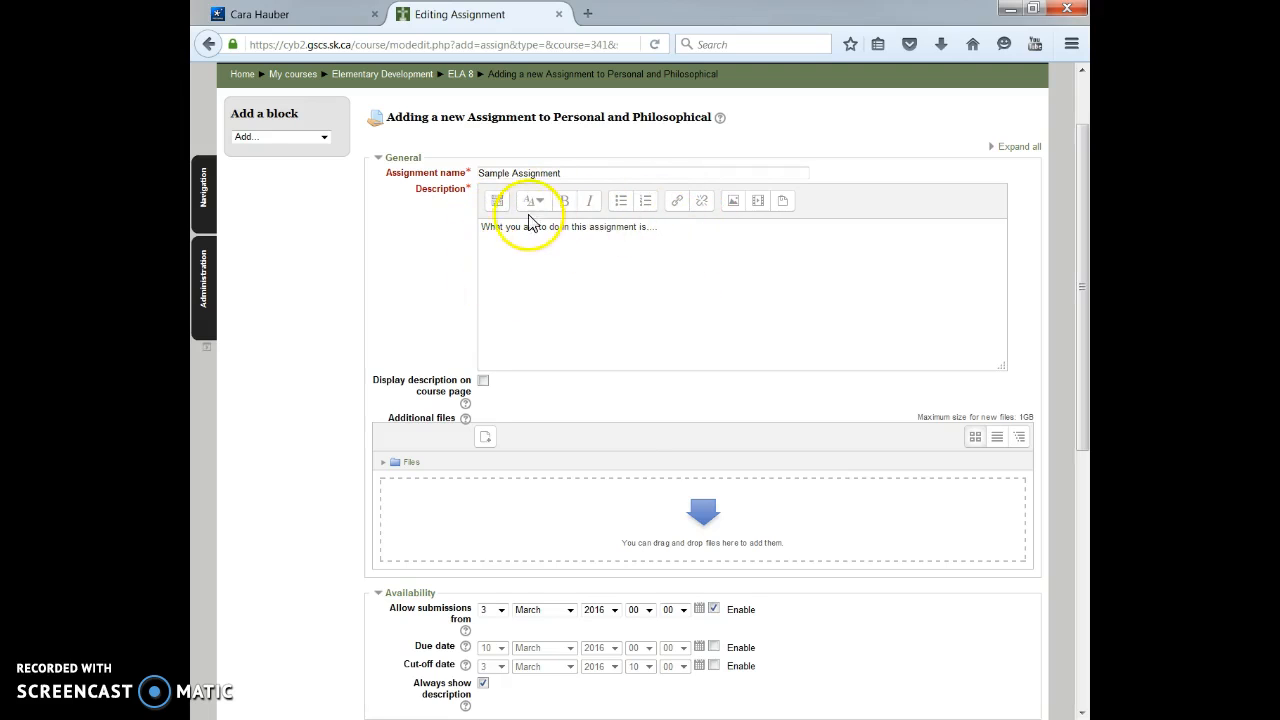
pyautogui.click(483, 384)
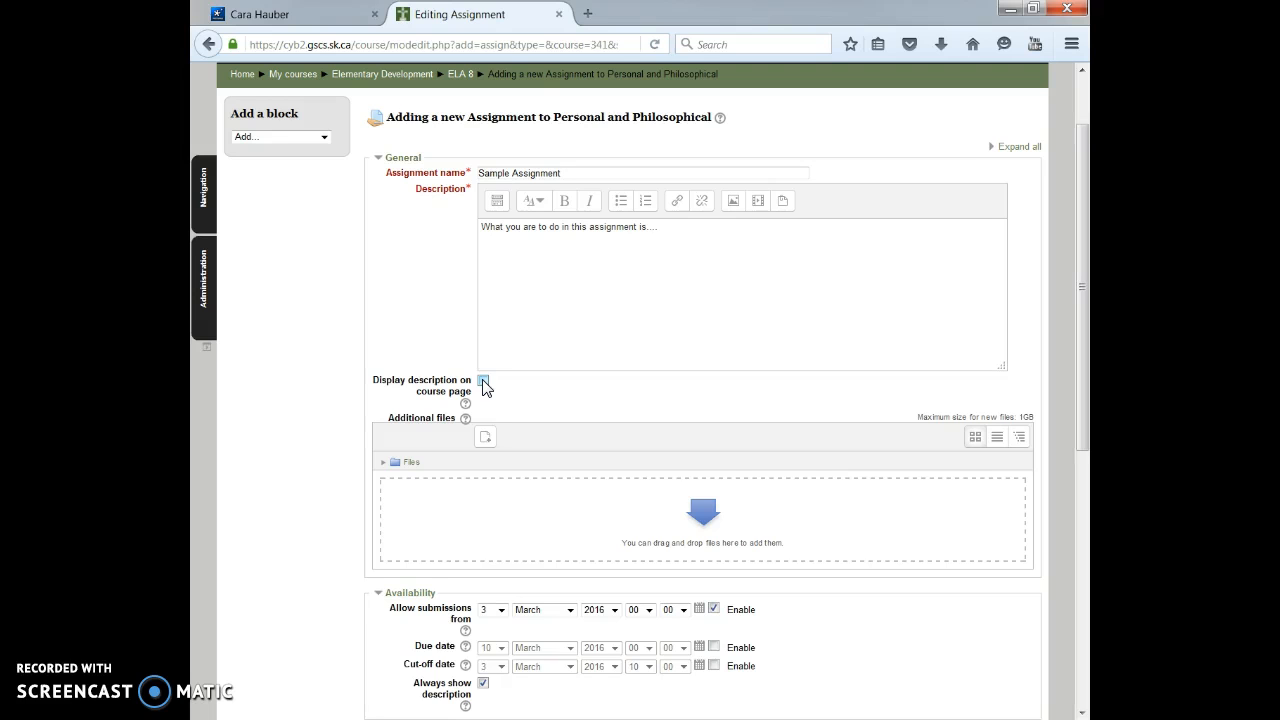
pyautogui.scroll(-5, 514, 309)
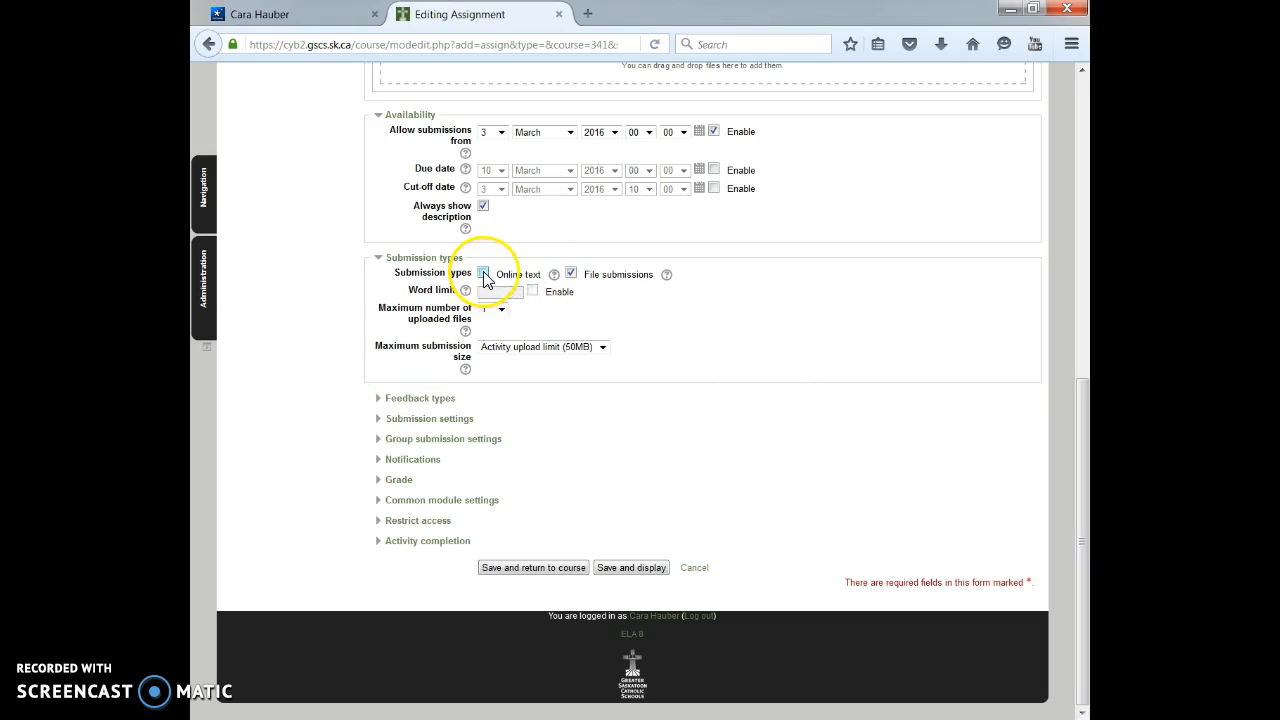
pyautogui.click(554, 276)
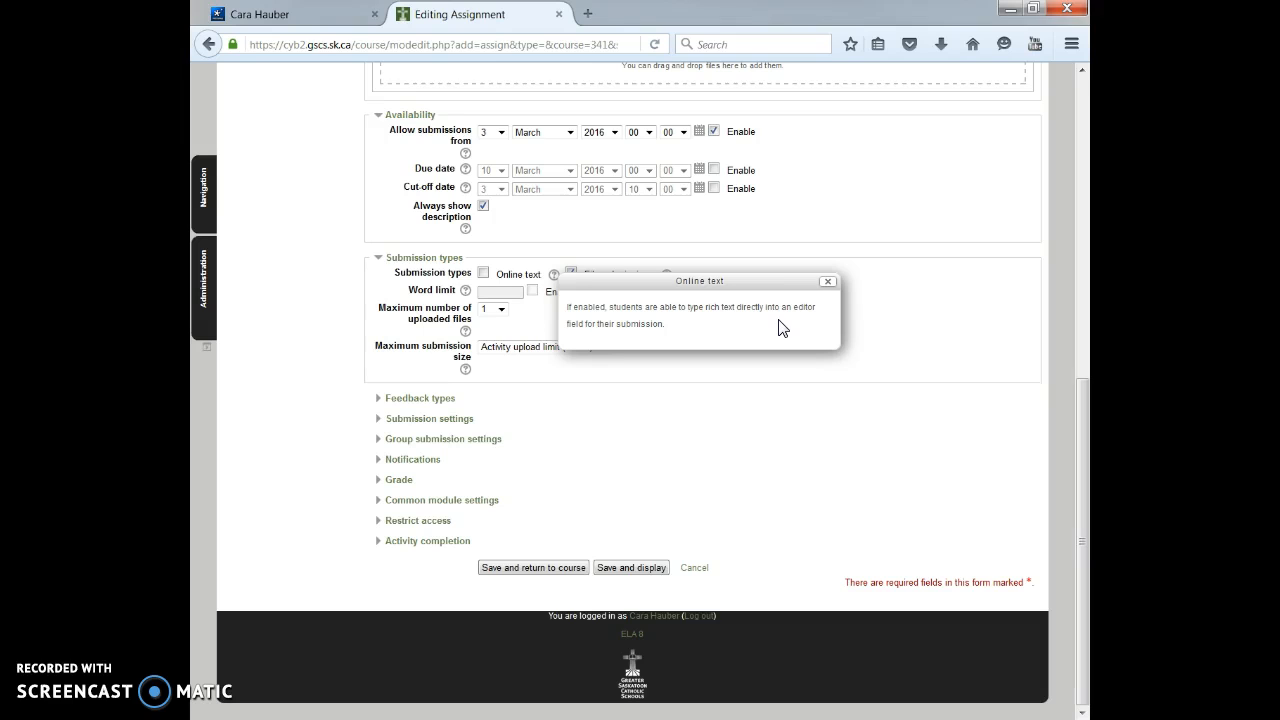
pyautogui.click(828, 281)
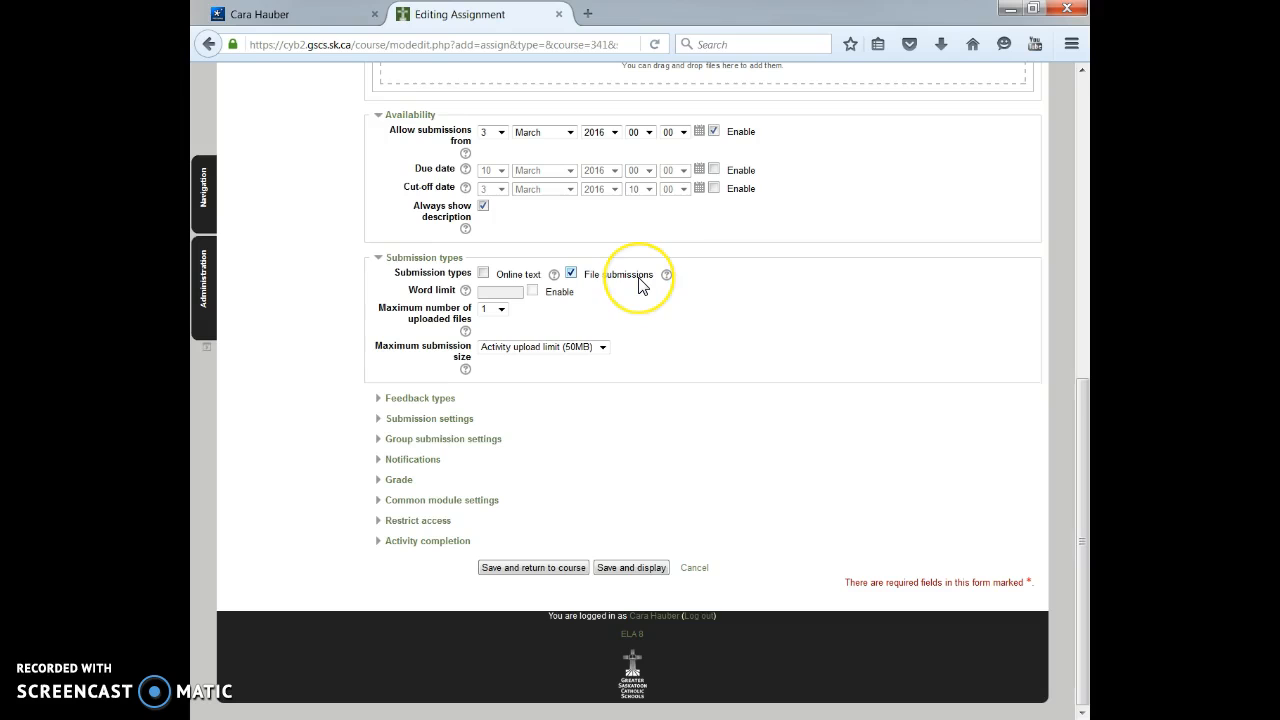
# Set the maximum number of uploaded files to 10 and keep the maximum submission size at Activity upload limit (50MB)
pyautogui.click(518, 297)
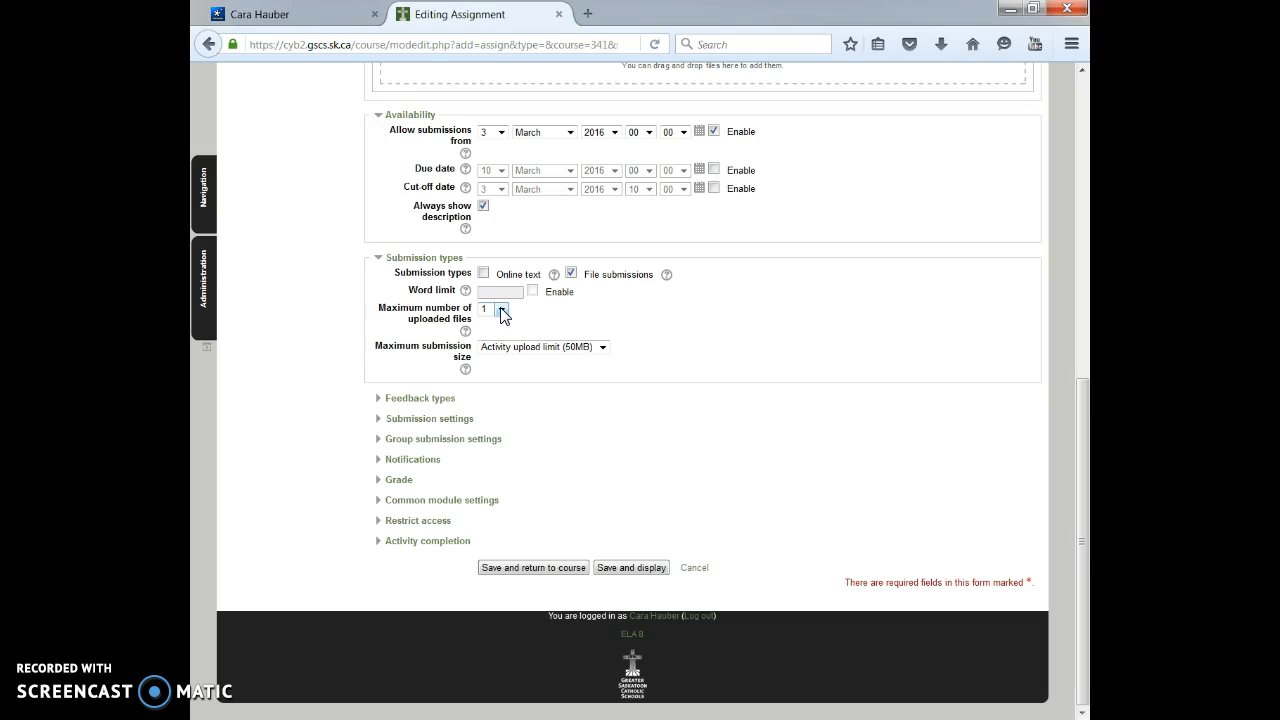
pyautogui.click(502, 311)
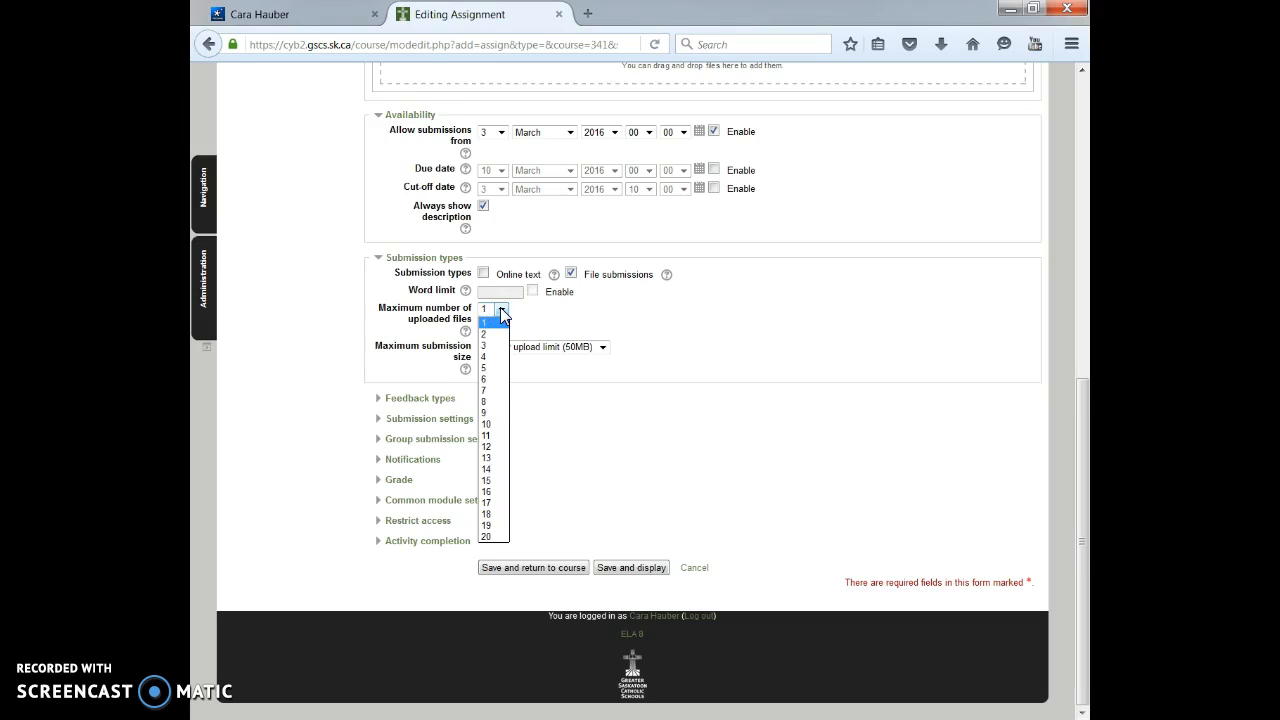
pyautogui.click(489, 424)
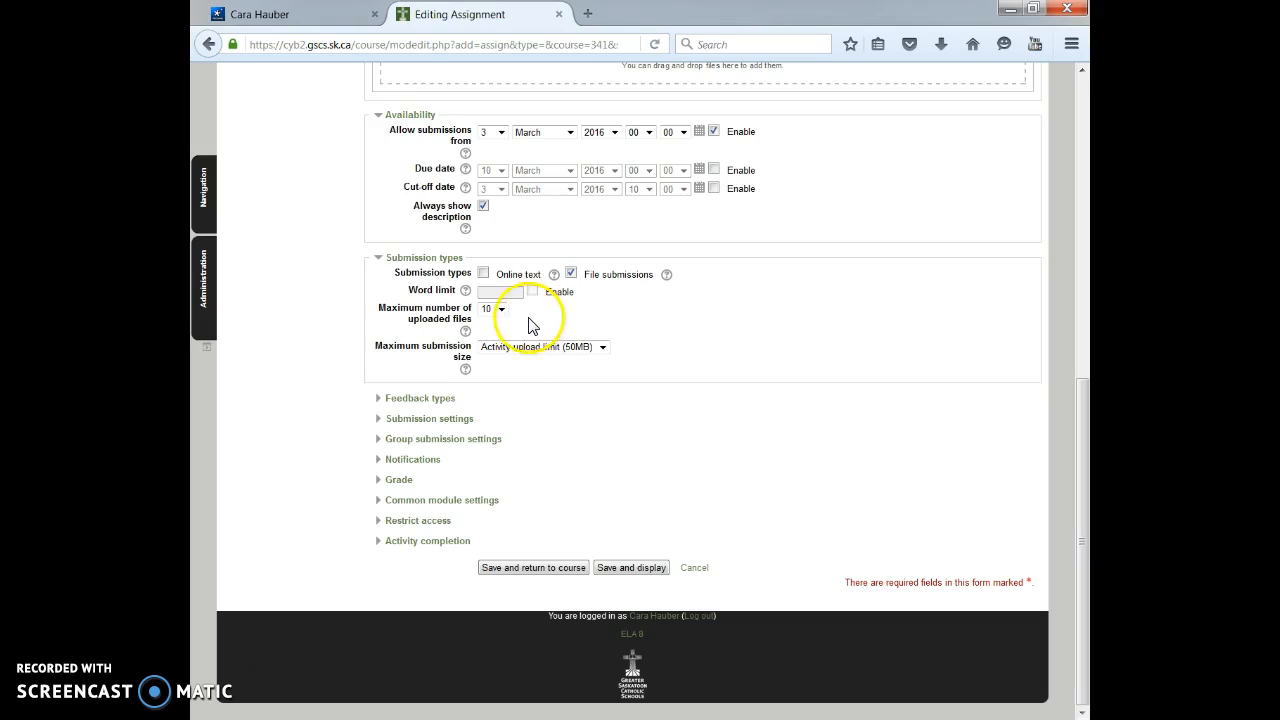
pyautogui.click(602, 347)
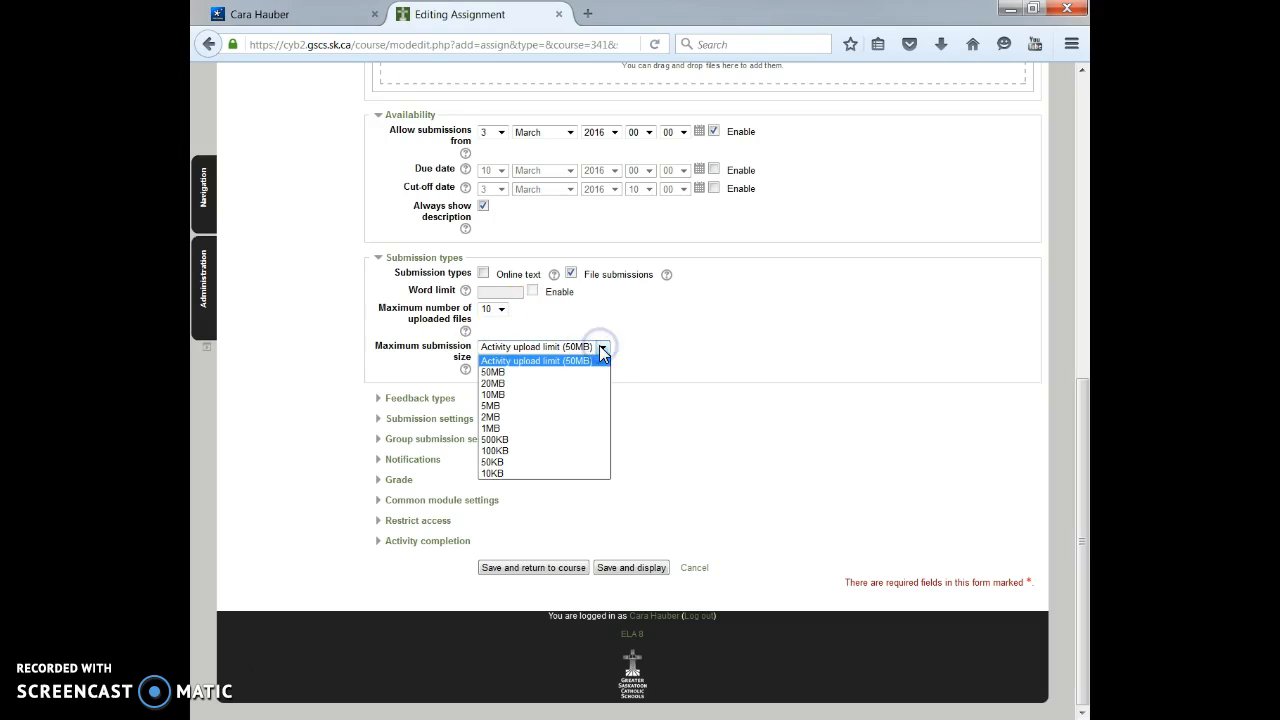
pyautogui.click(525, 375)
pyautogui.click(673, 364)
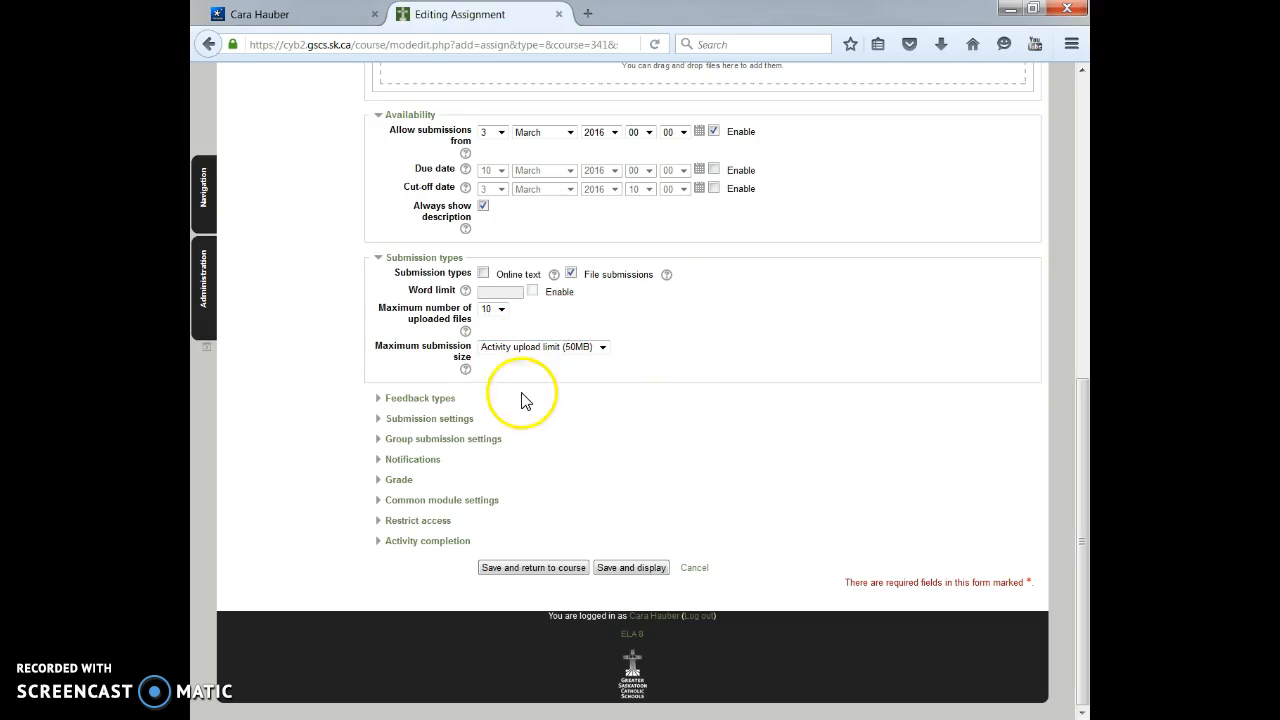
# Expand the feedback types and submission settings, and require students to use the submit button and accept the submission statement
pyautogui.click(418, 398)
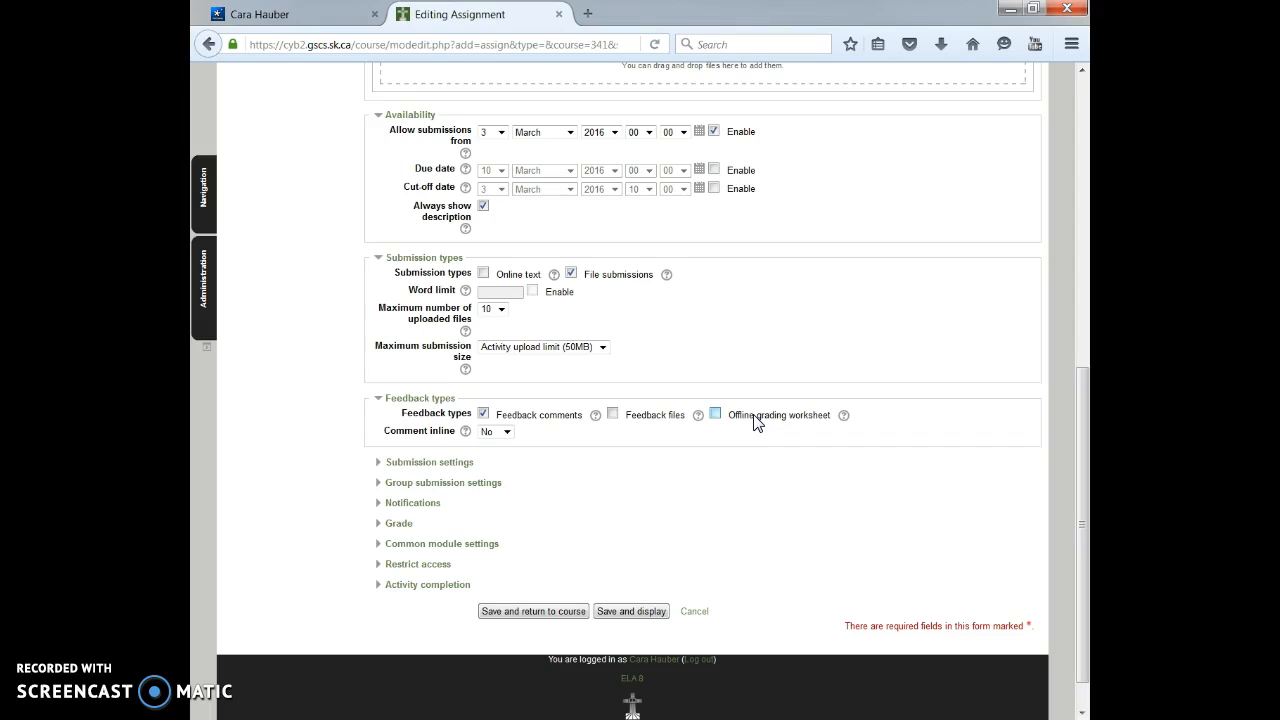
pyautogui.click(428, 463)
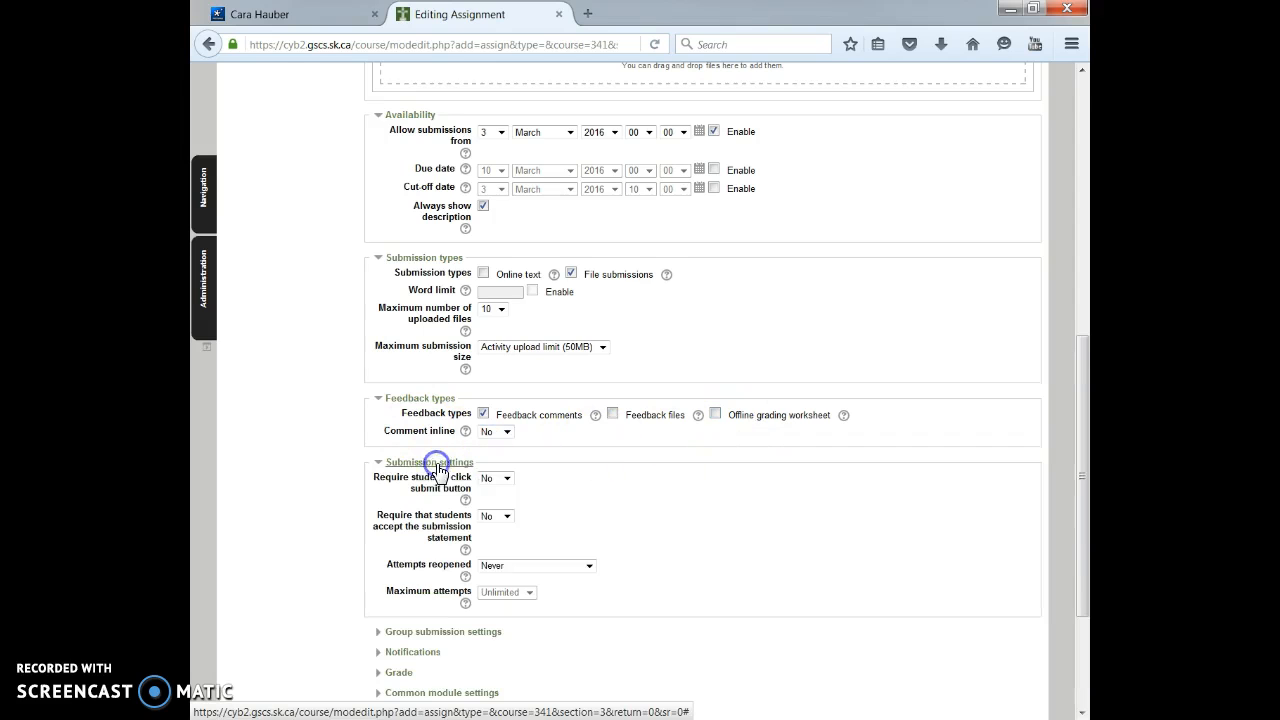
pyautogui.scroll(-3, 617, 491)
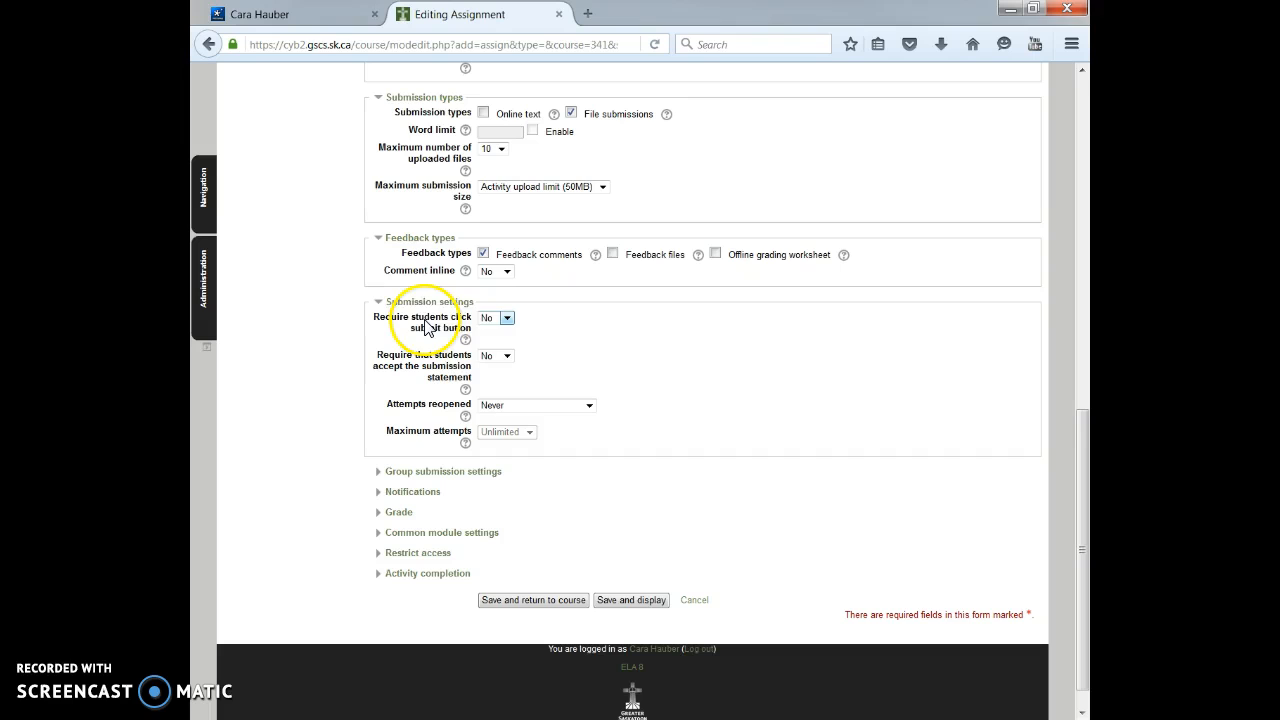
pyautogui.click(507, 318)
pyautogui.click(490, 342)
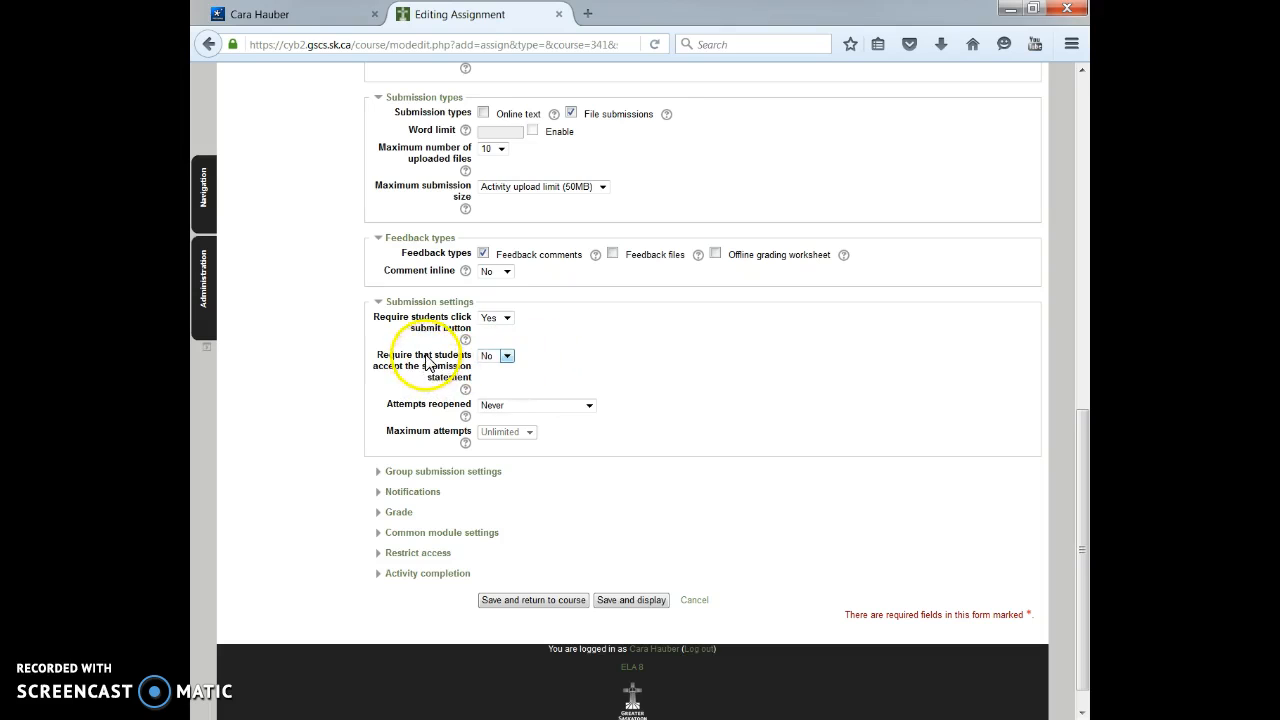
pyautogui.click(508, 357)
pyautogui.click(491, 377)
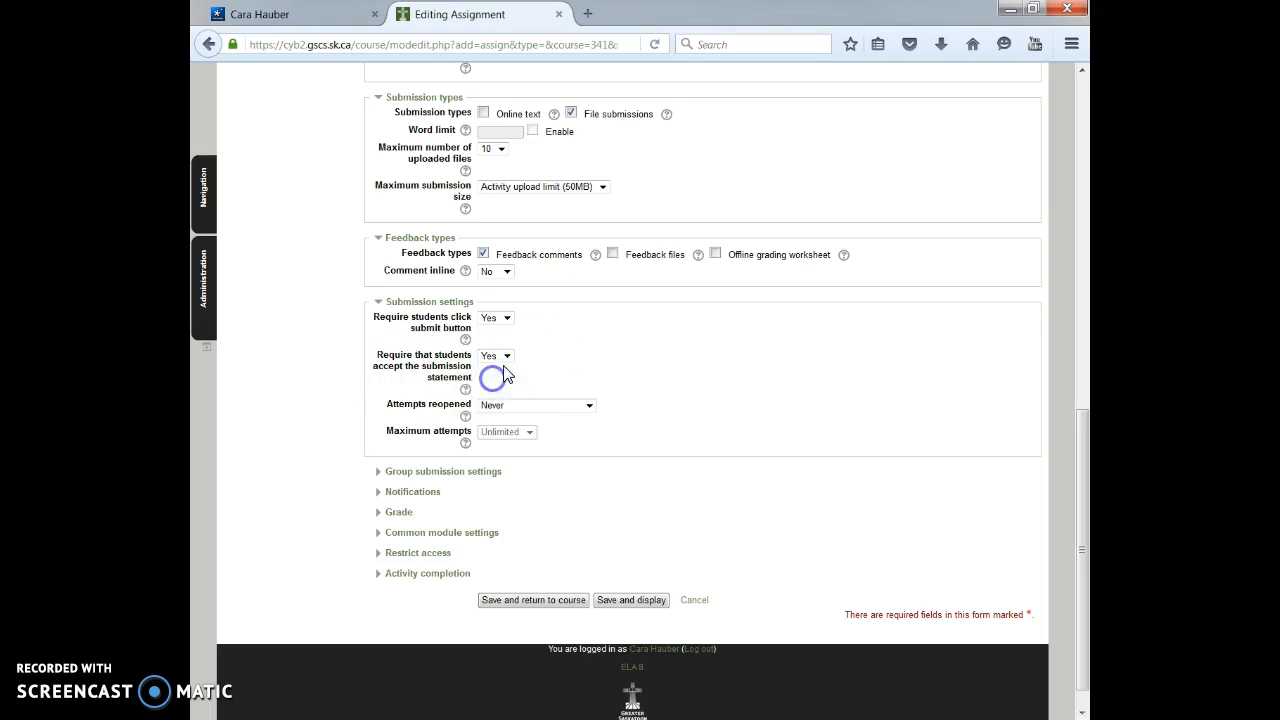
# Examine the choices for reopening attempts, keeping the setting at Never
pyautogui.click(587, 407)
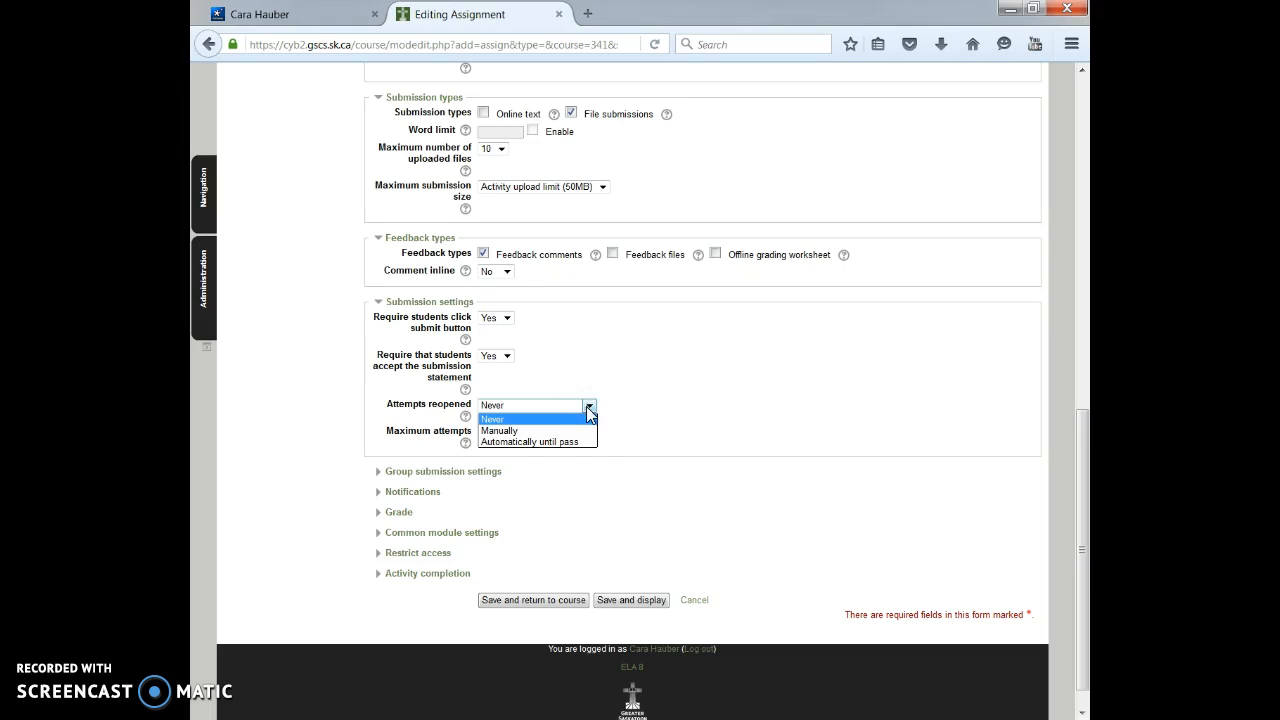
pyautogui.click(576, 445)
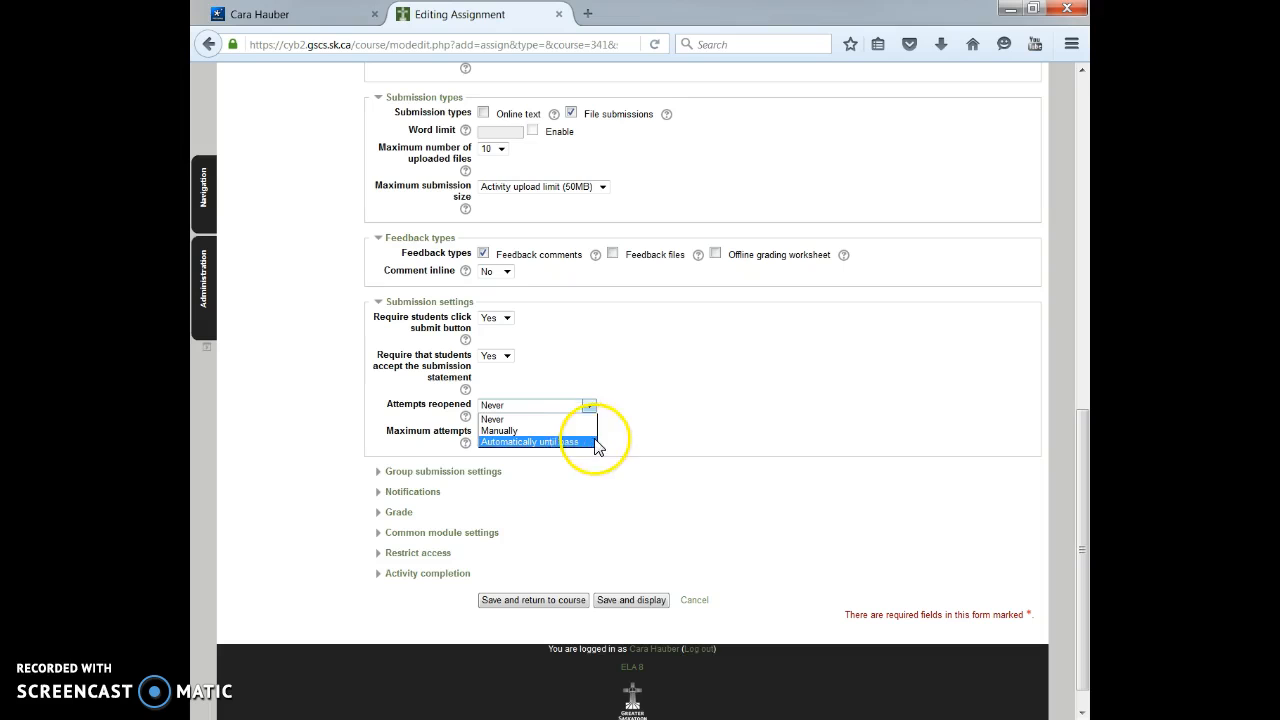
pyautogui.click(655, 428)
# Set Students submit in groups to Yes with grouping None, and set Notify graders about submissions to No
pyautogui.click(437, 471)
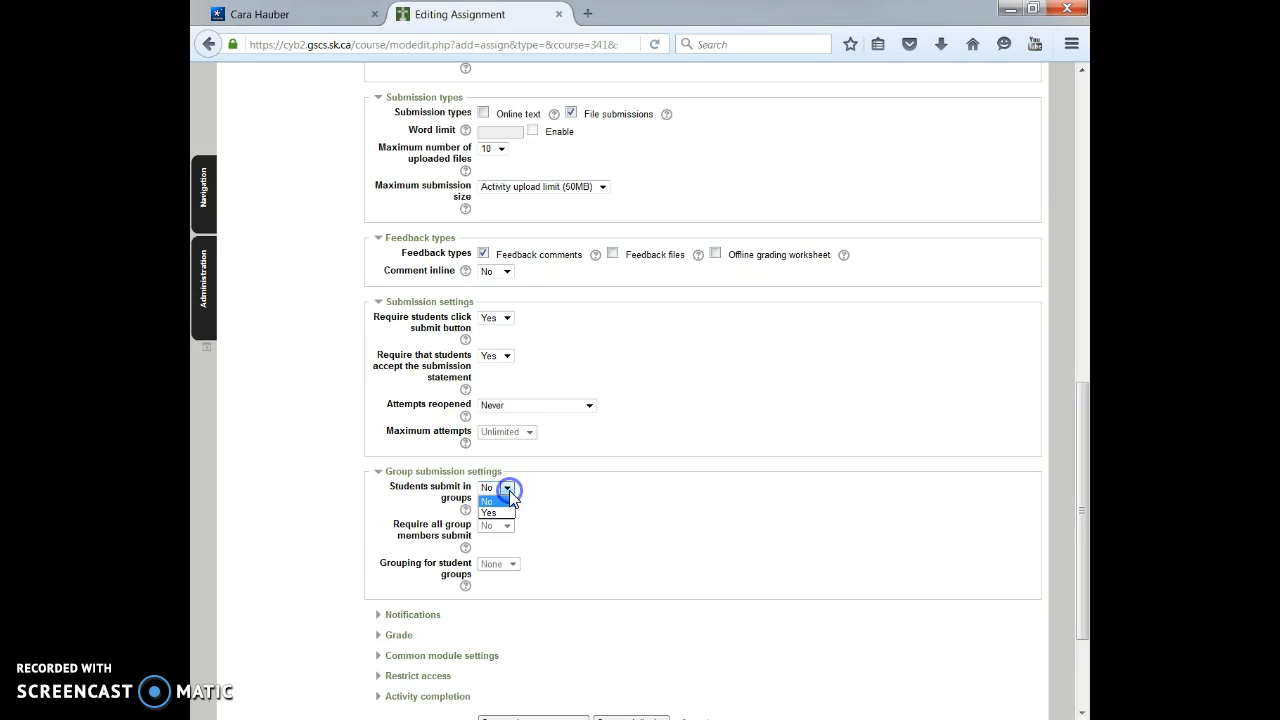
pyautogui.click(490, 512)
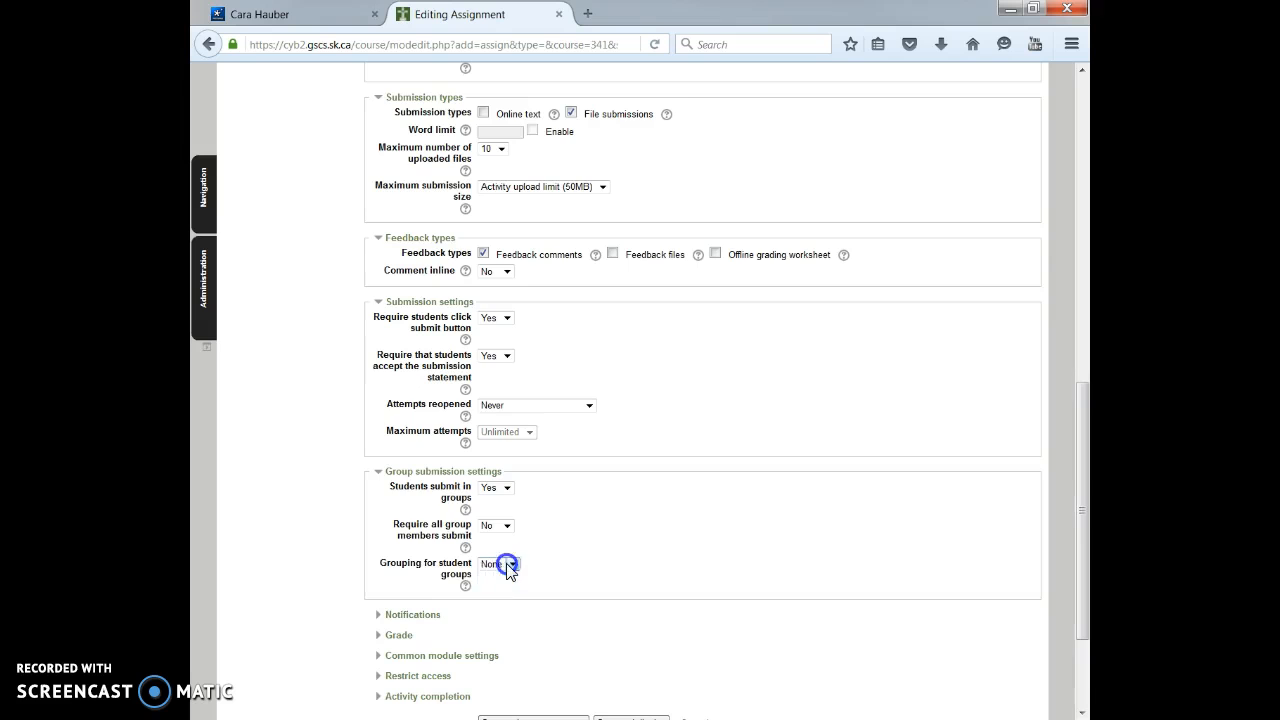
pyautogui.scroll(-1, 432, 570)
pyautogui.scroll(-2, 432, 570)
pyautogui.click(512, 408)
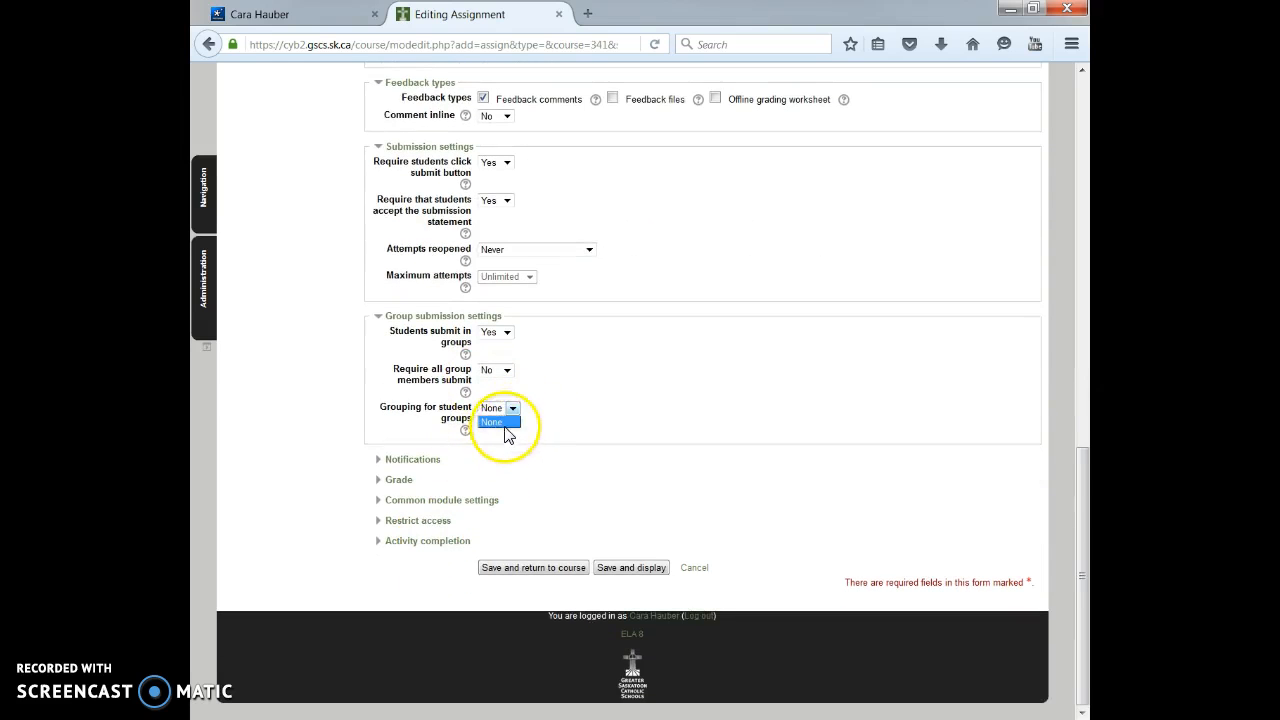
pyautogui.click(512, 408)
pyautogui.click(427, 462)
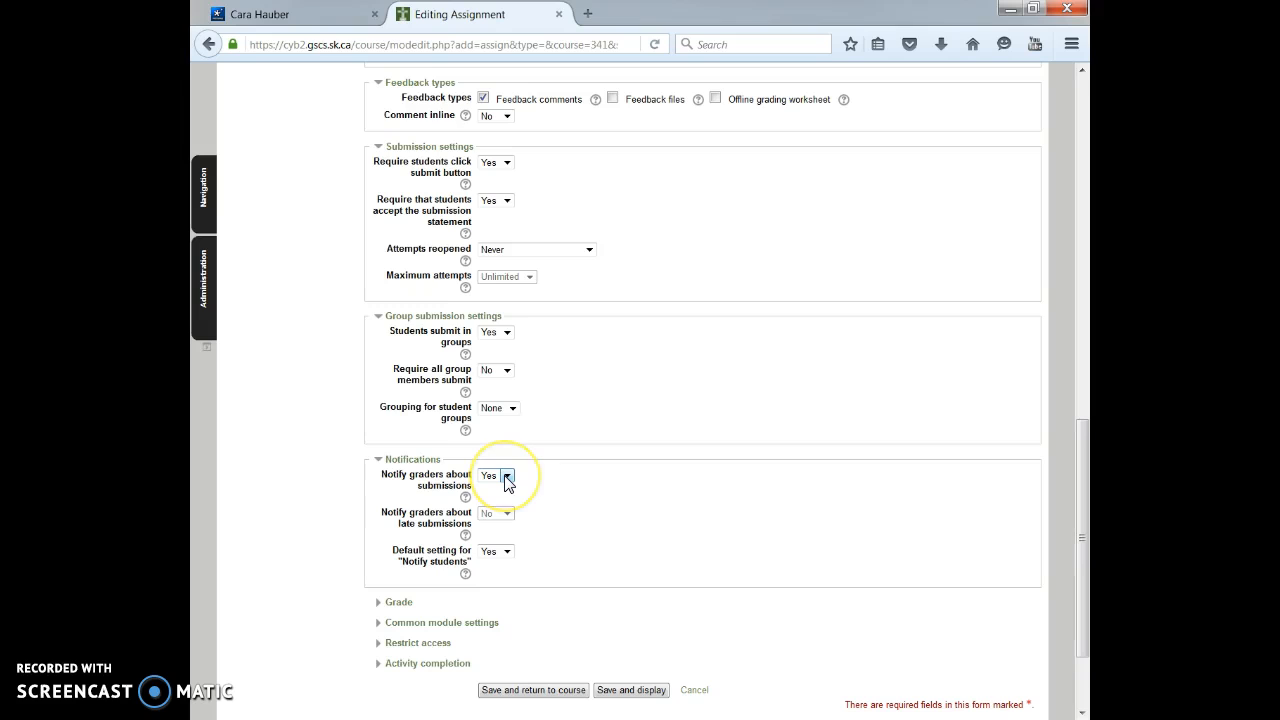
pyautogui.click(499, 488)
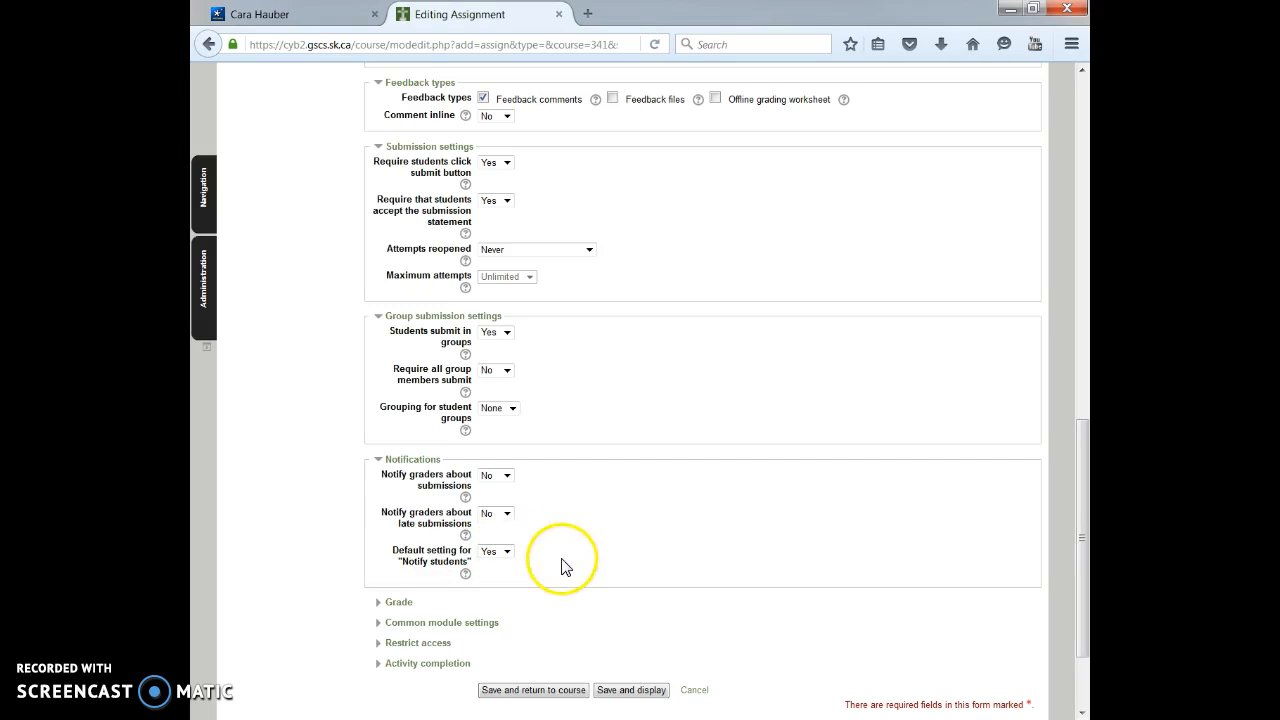
# Expand the grade settings, review the available scales, and set the grade type to None
pyautogui.scroll(-2, 563, 568)
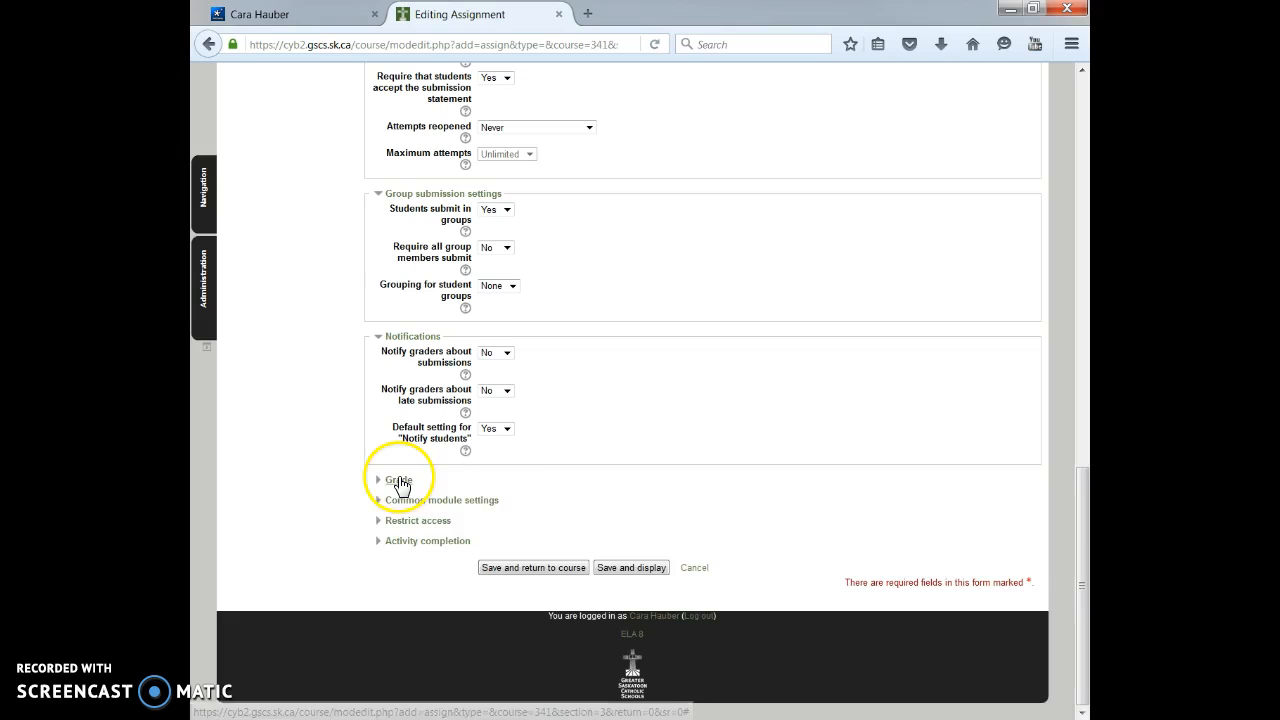
pyautogui.click(397, 480)
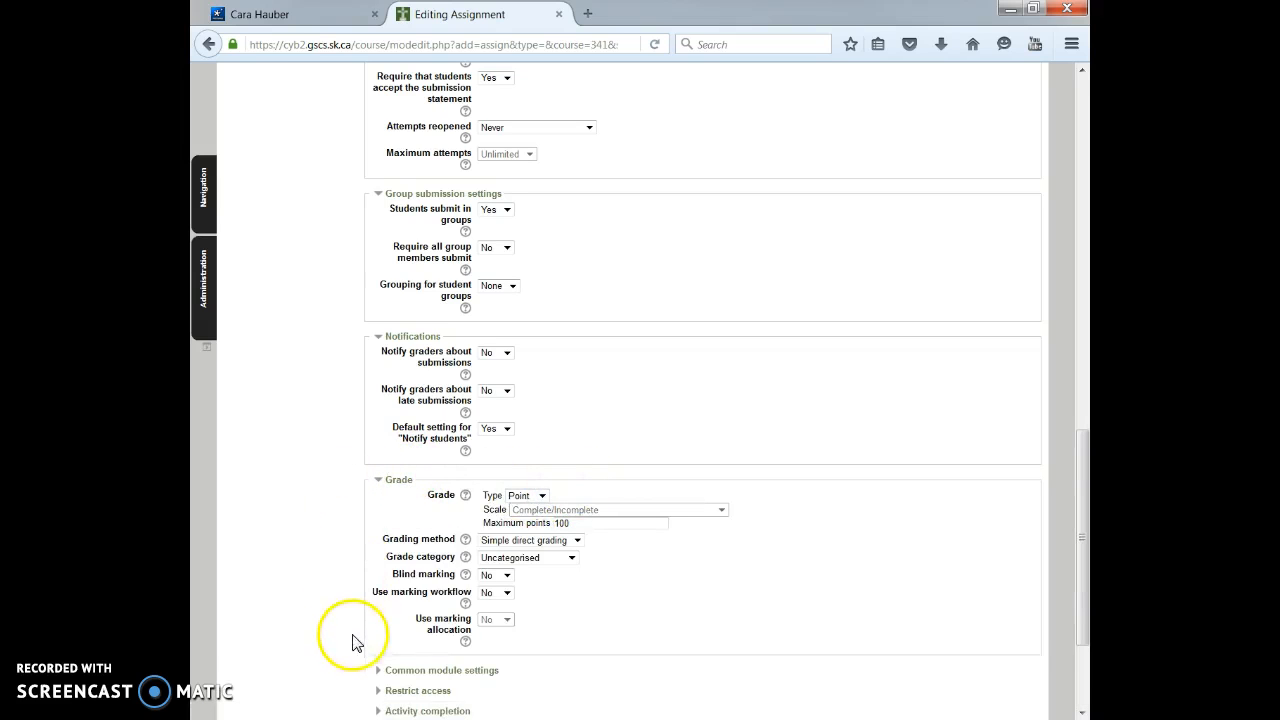
pyautogui.scroll(-3, 547, 495)
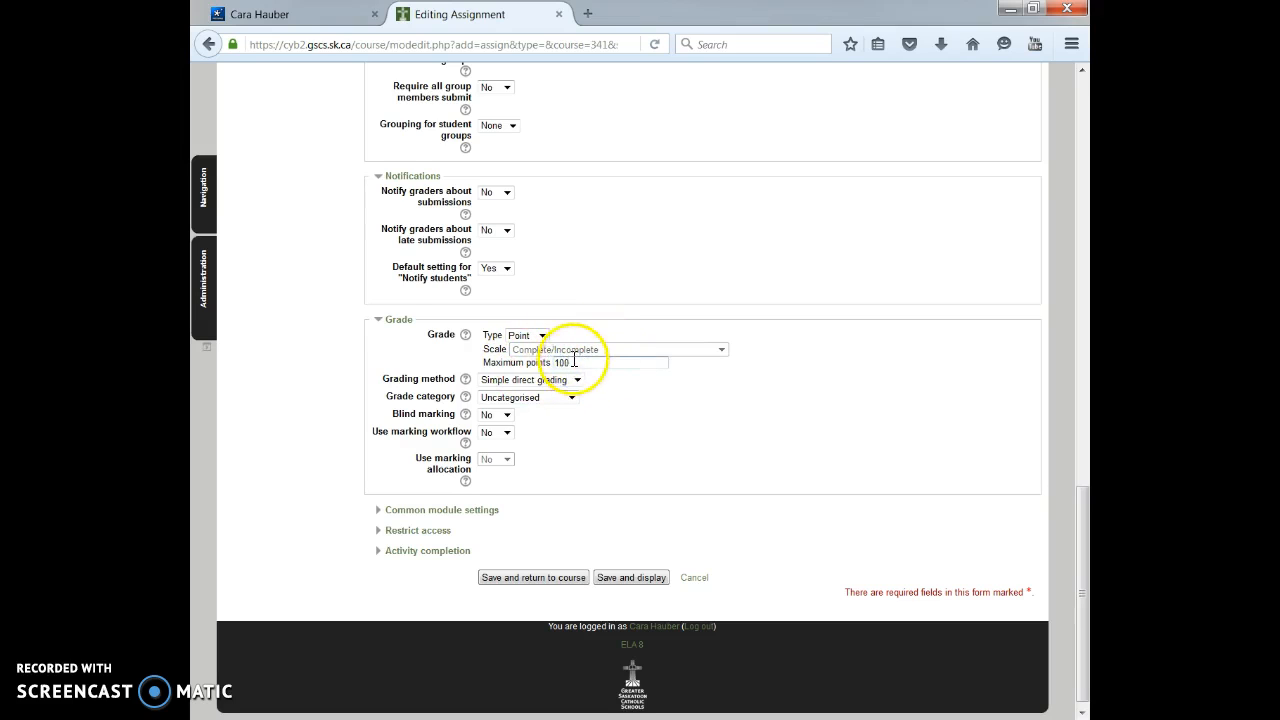
pyautogui.click(541, 335)
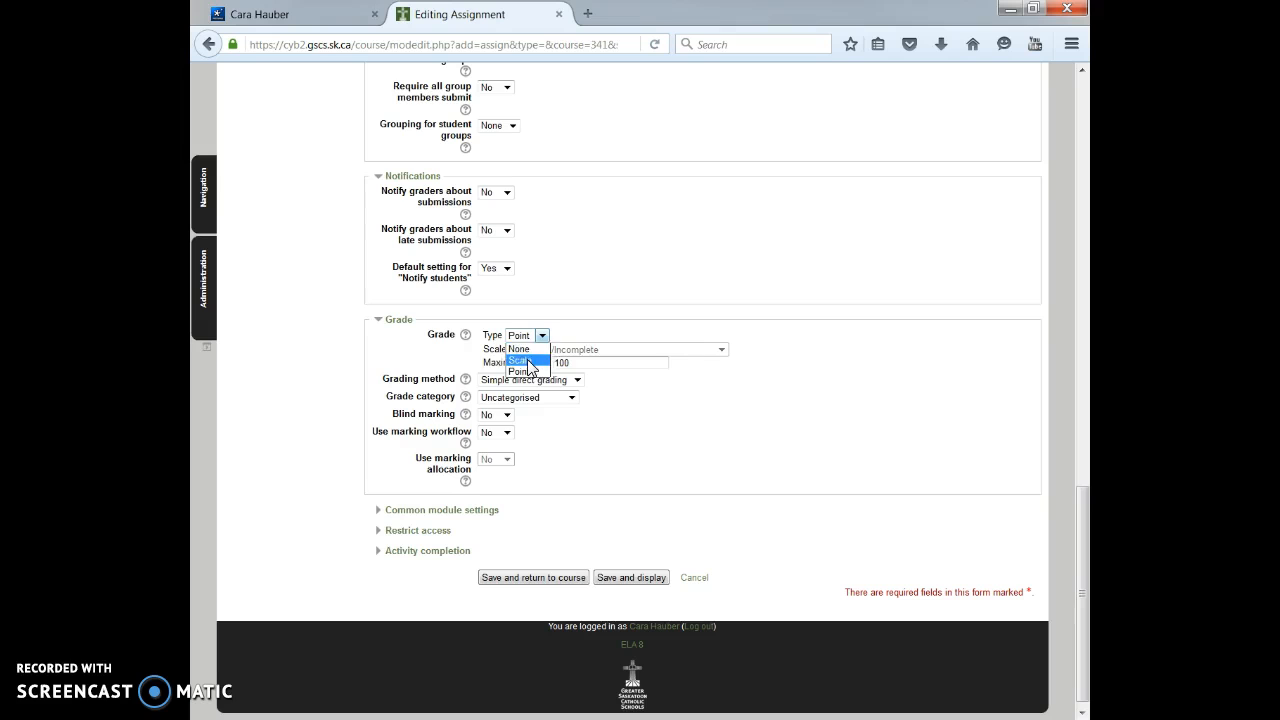
pyautogui.click(526, 361)
pyautogui.click(721, 349)
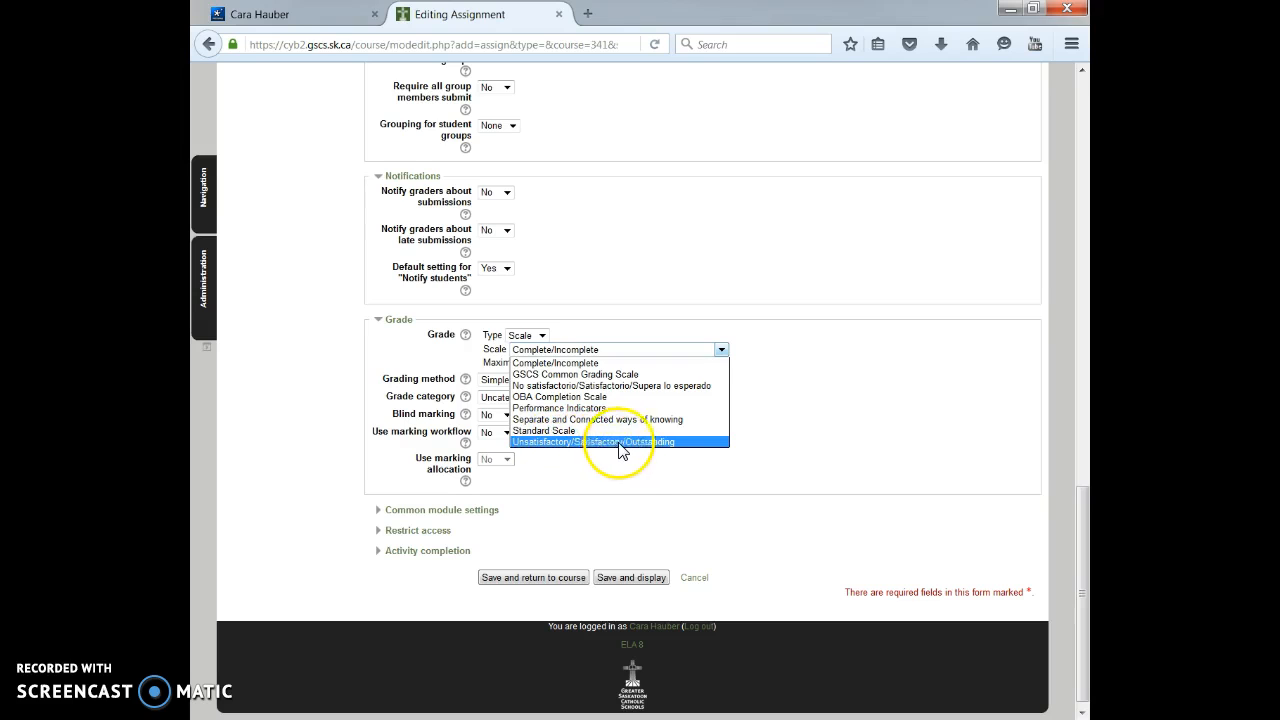
pyautogui.click(571, 317)
pyautogui.click(530, 335)
pyautogui.click(530, 347)
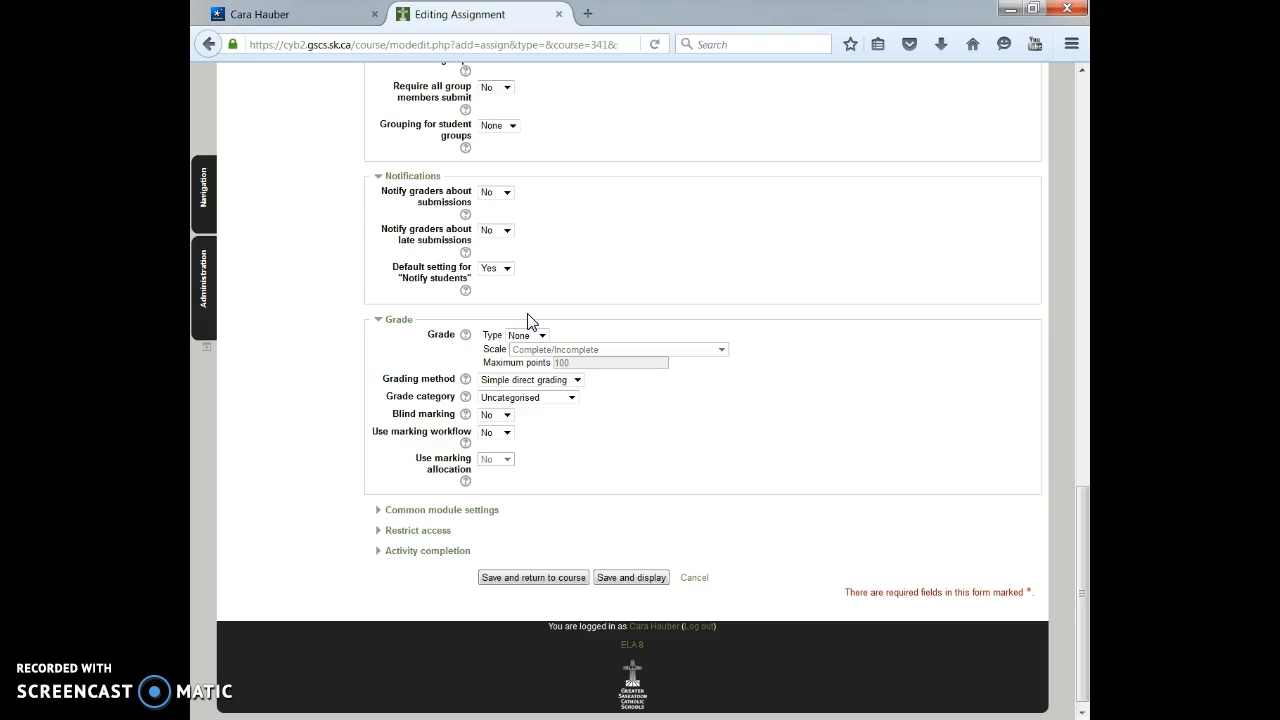
# Examine the grading method, grade category and blind marking choices, keeping Simple direct grading, Uncategorised and No
pyautogui.click(576, 380)
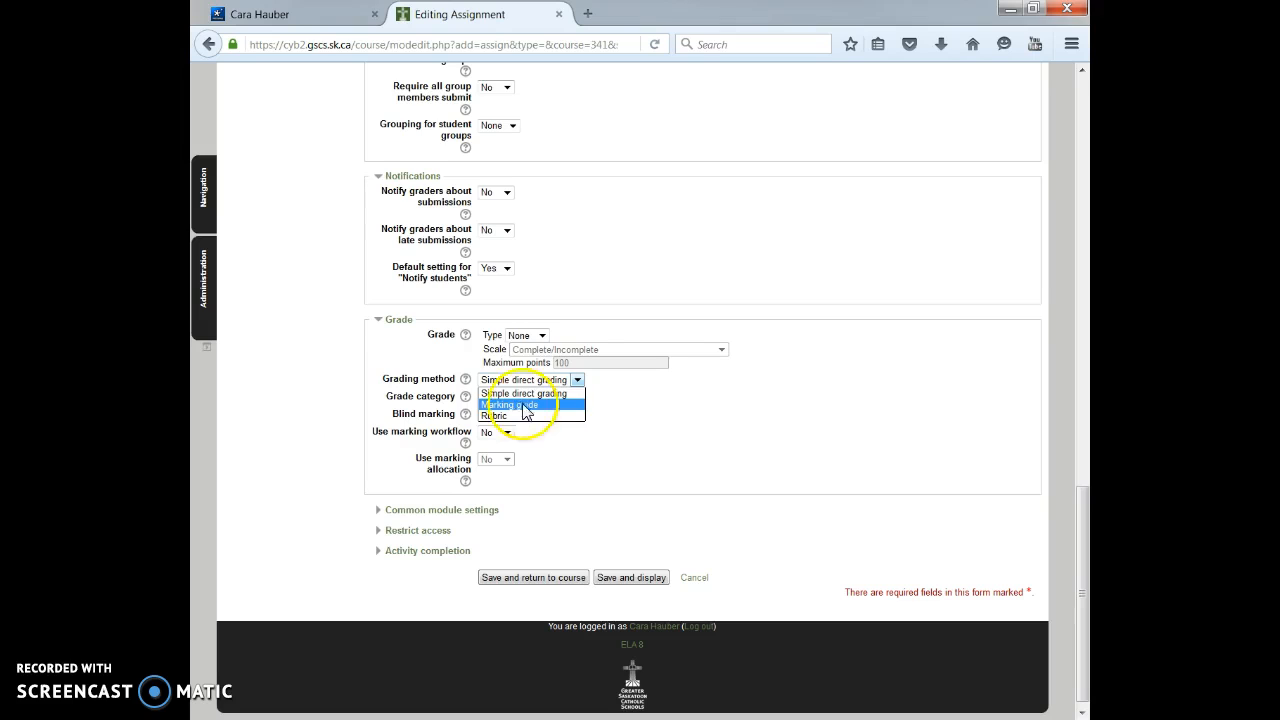
pyautogui.click(577, 381)
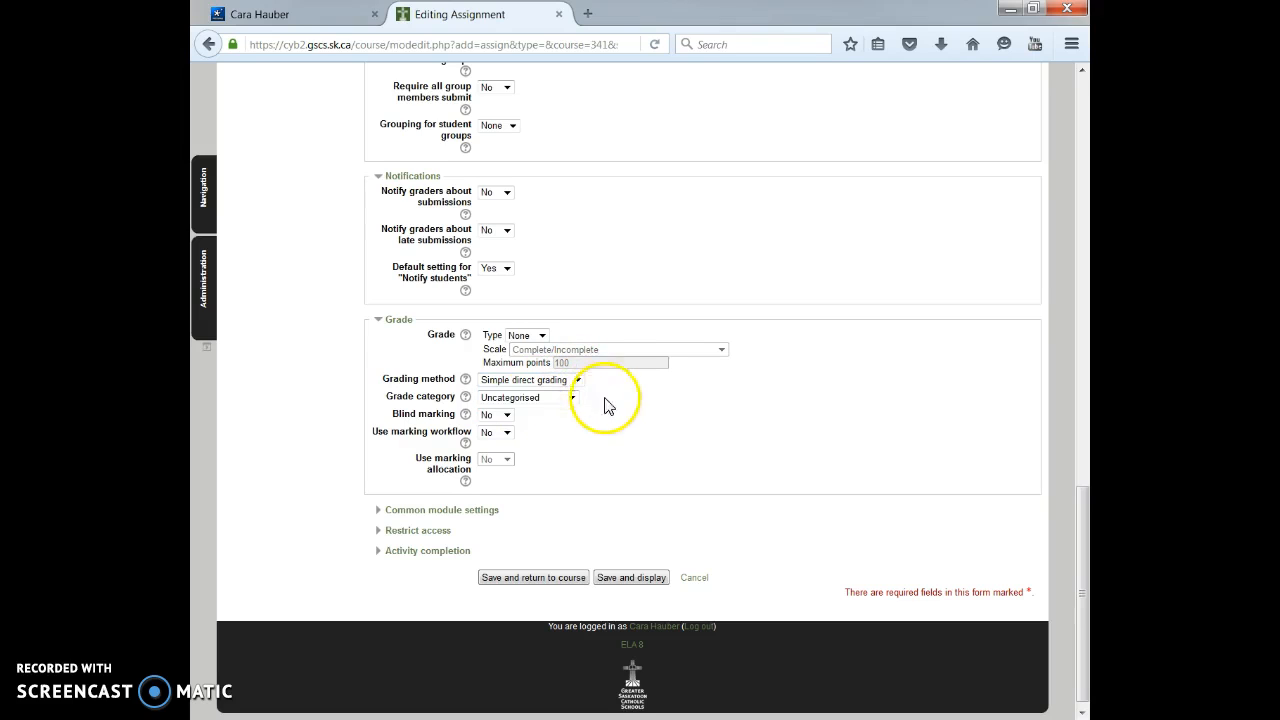
pyautogui.click(571, 400)
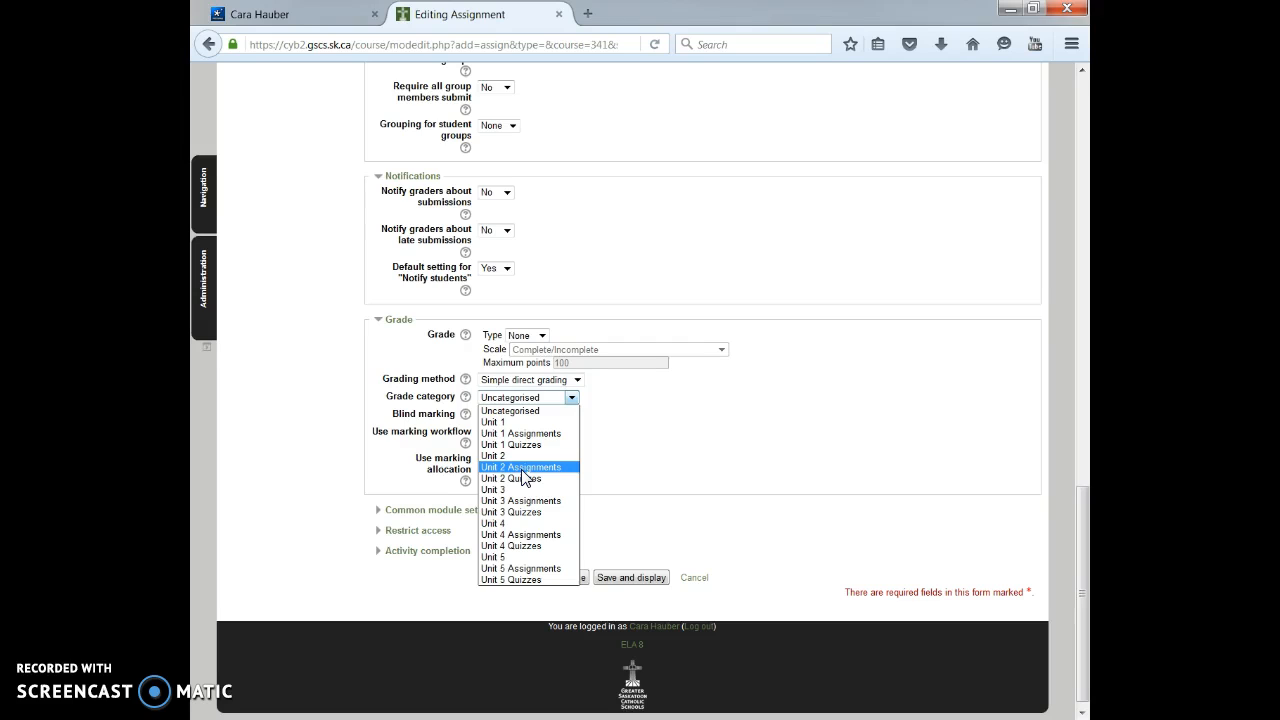
pyautogui.click(686, 477)
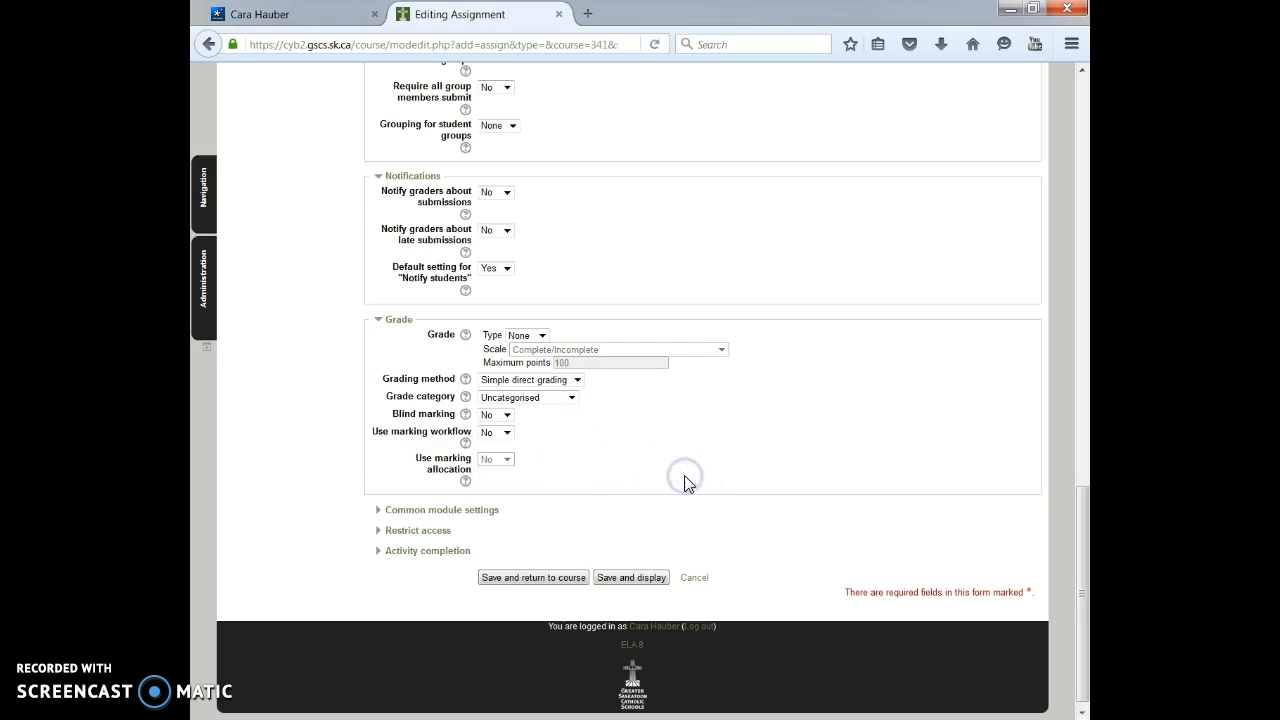
pyautogui.click(508, 414)
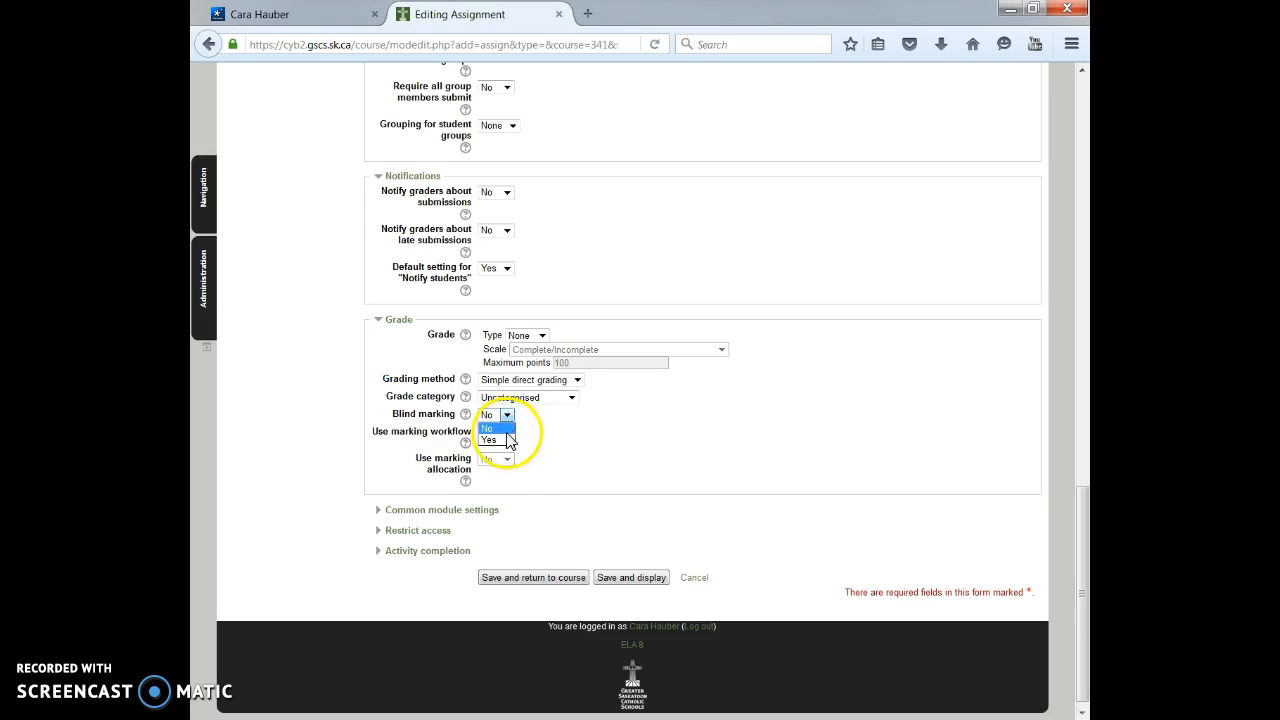
pyautogui.click(506, 413)
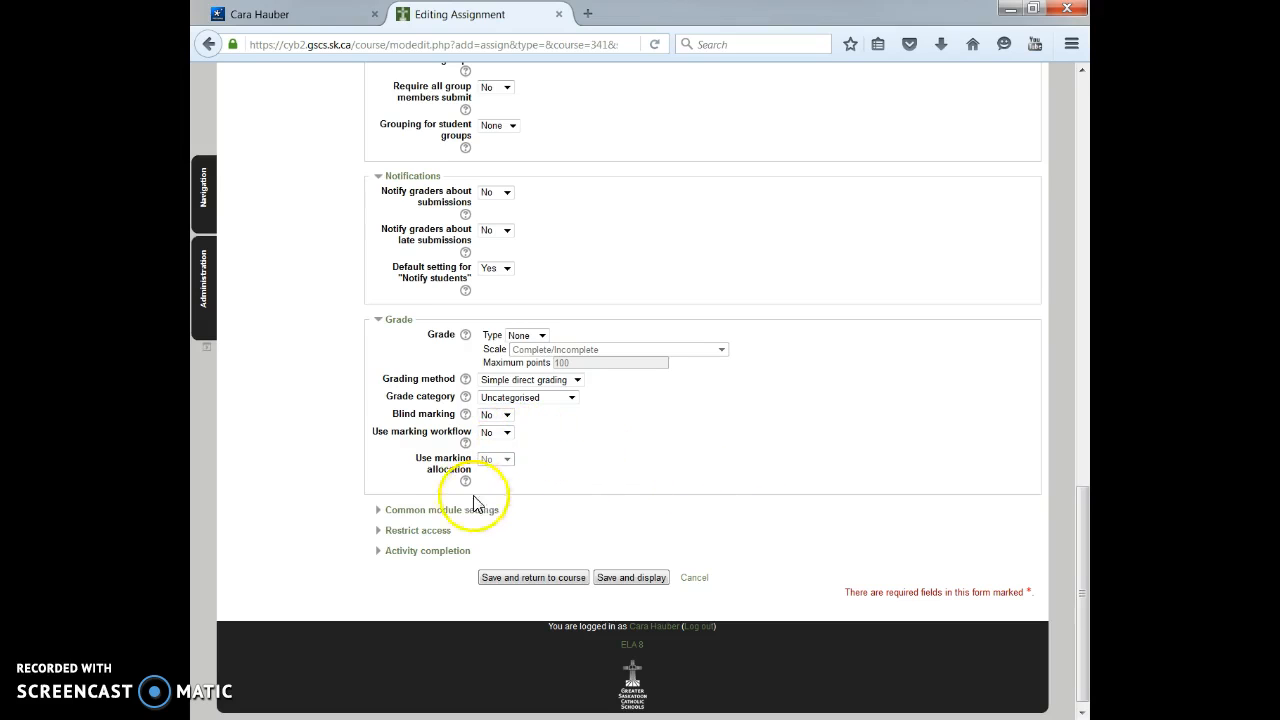
# Expand the common module settings, restrict access and activity completion sections of the assignment form
pyautogui.click(440, 512)
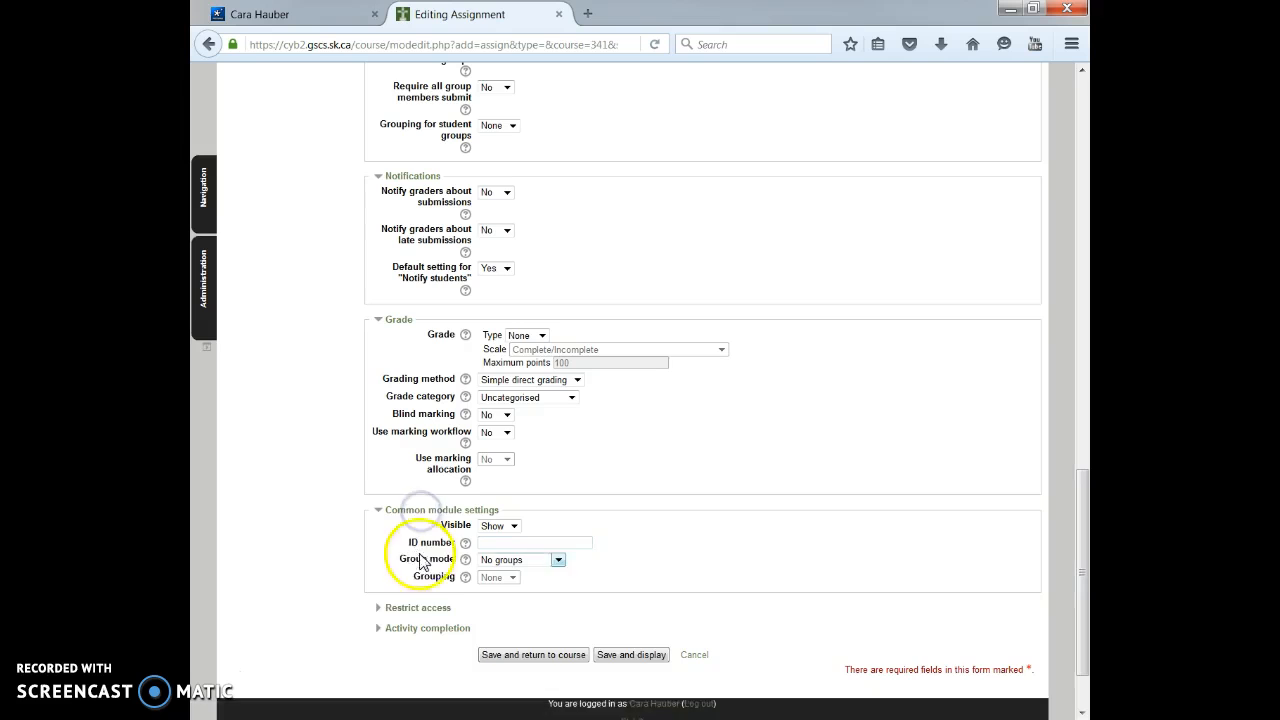
pyautogui.click(426, 612)
pyautogui.scroll(-2, 627, 537)
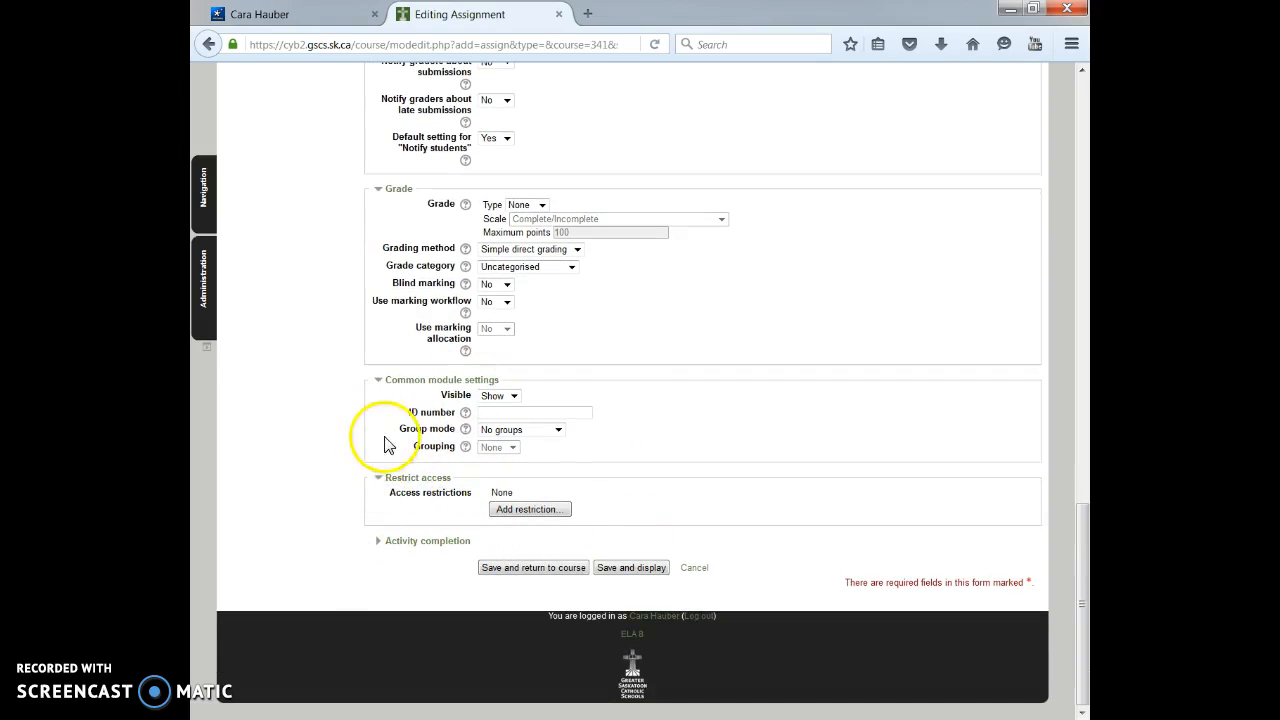
pyautogui.click(406, 543)
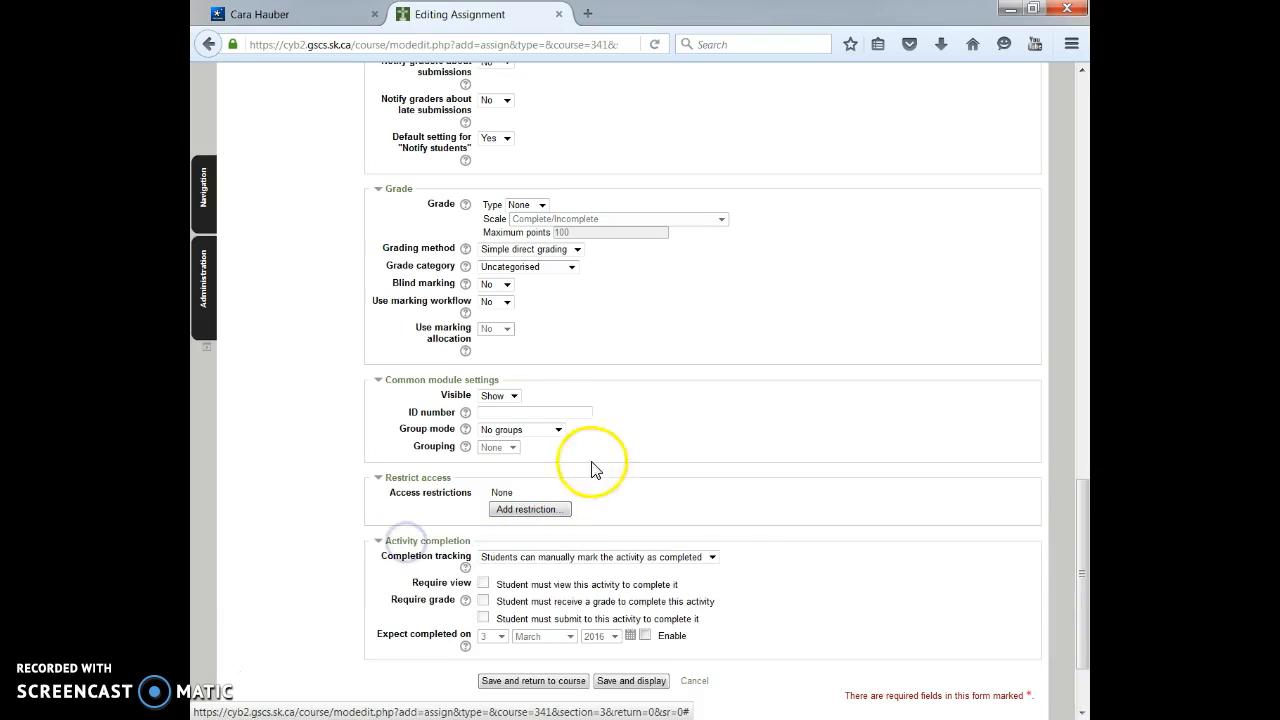
# Set completion tracking to Show activity as complete when conditions are met, require view, grade and submission, and save and display the assignment
pyautogui.click(713, 558)
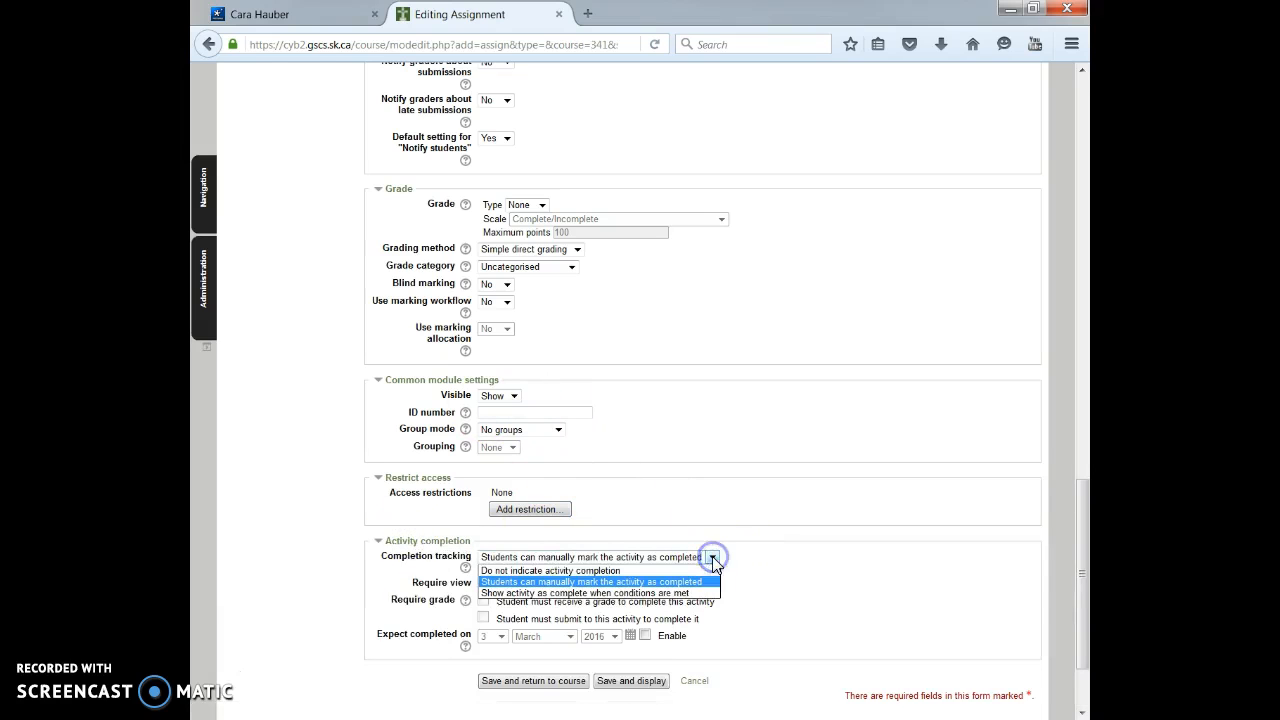
pyautogui.click(607, 593)
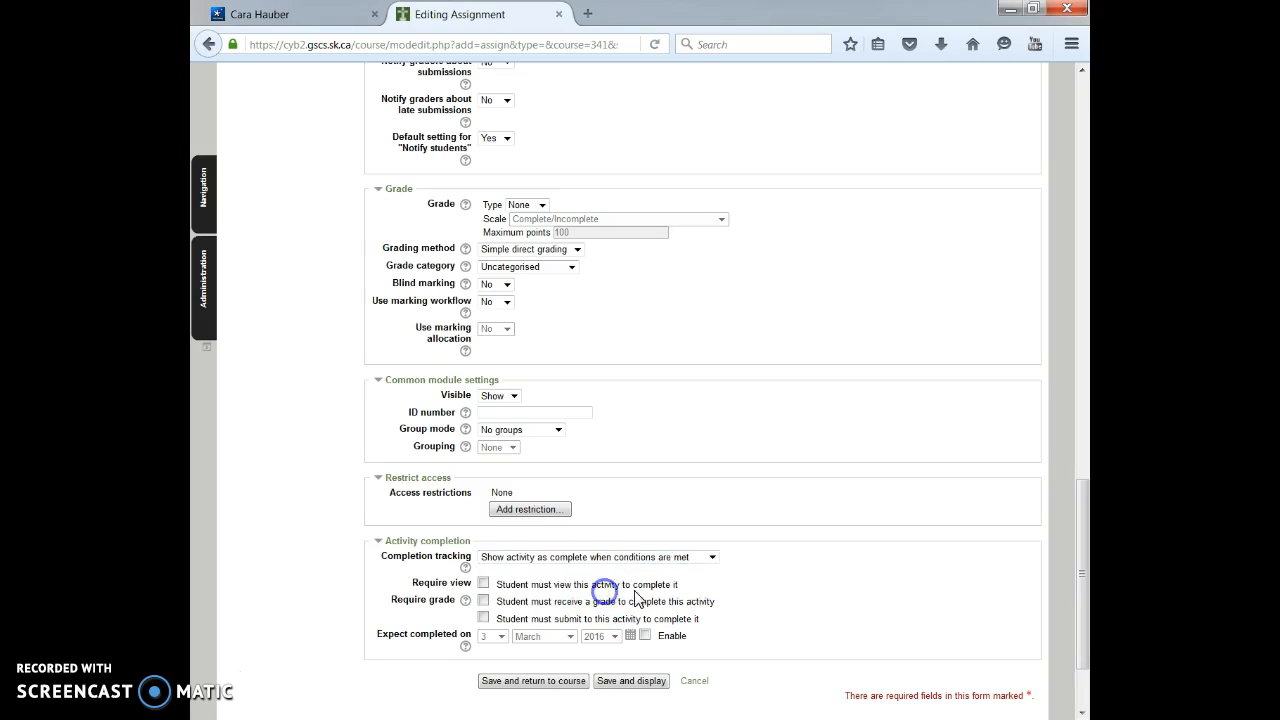
pyautogui.click(483, 584)
pyautogui.click(483, 585)
pyautogui.click(483, 601)
pyautogui.click(483, 619)
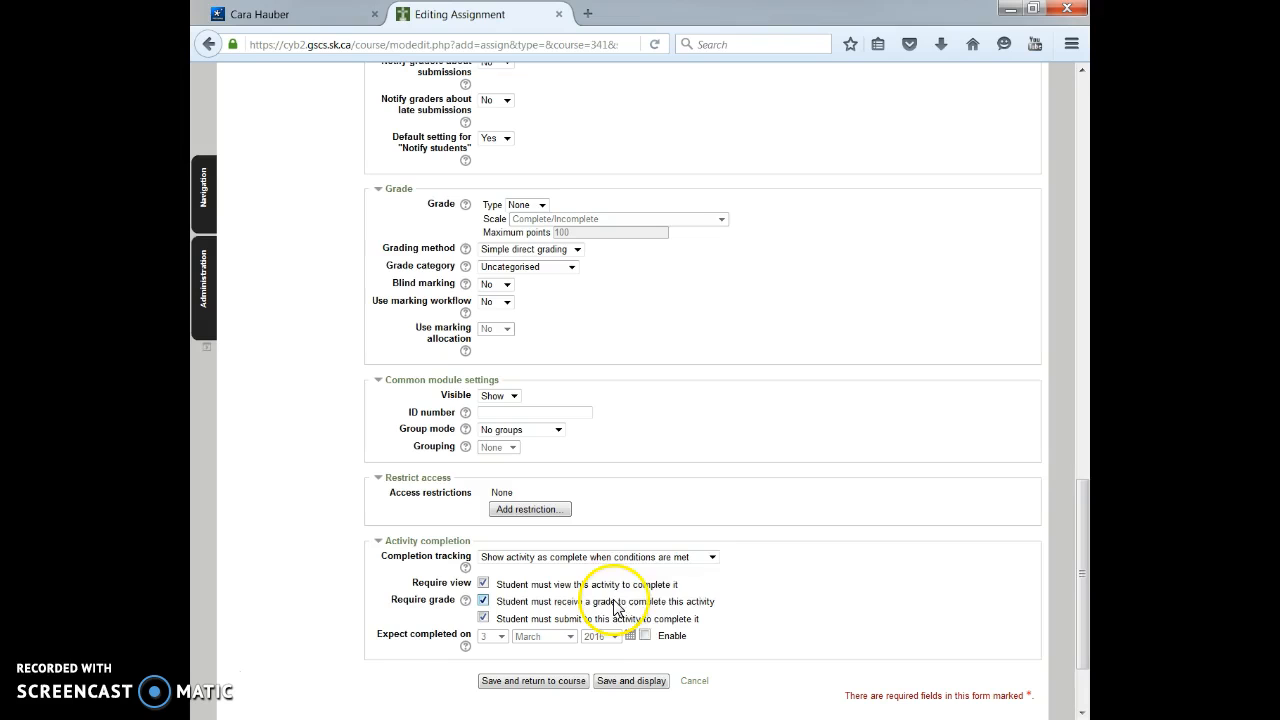
pyautogui.click(712, 557)
pyautogui.click(708, 557)
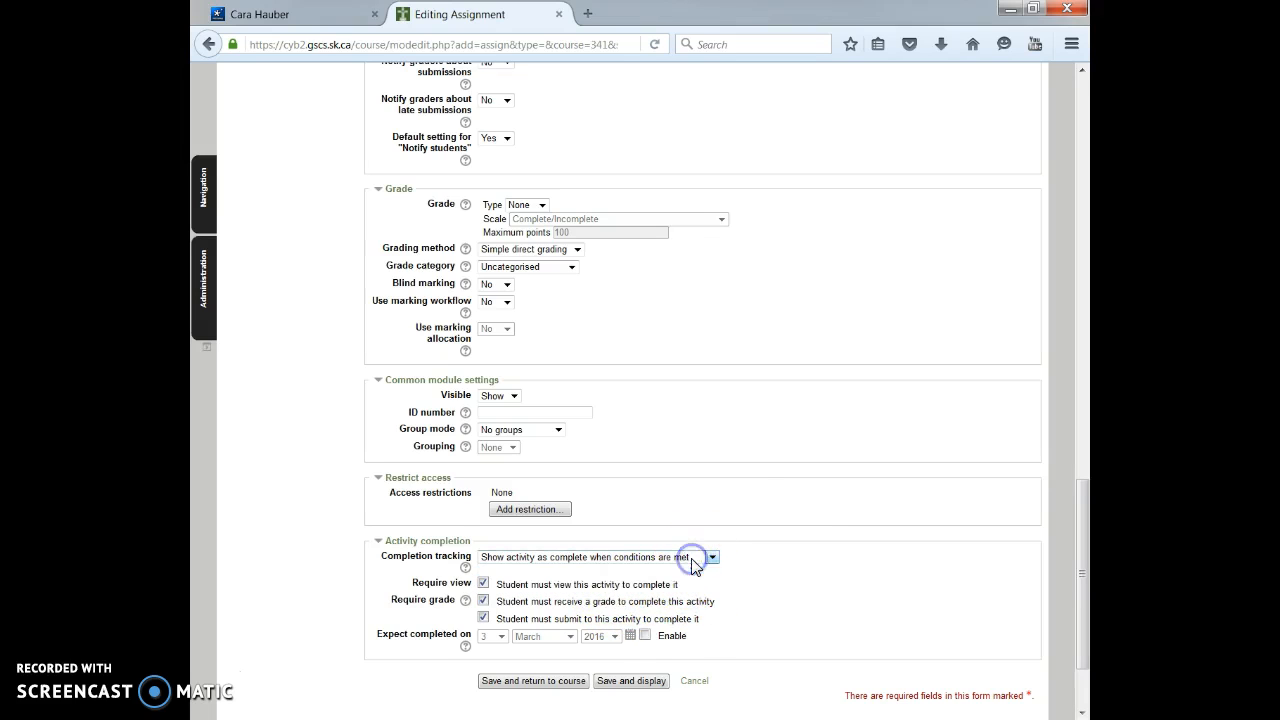
pyautogui.click(628, 681)
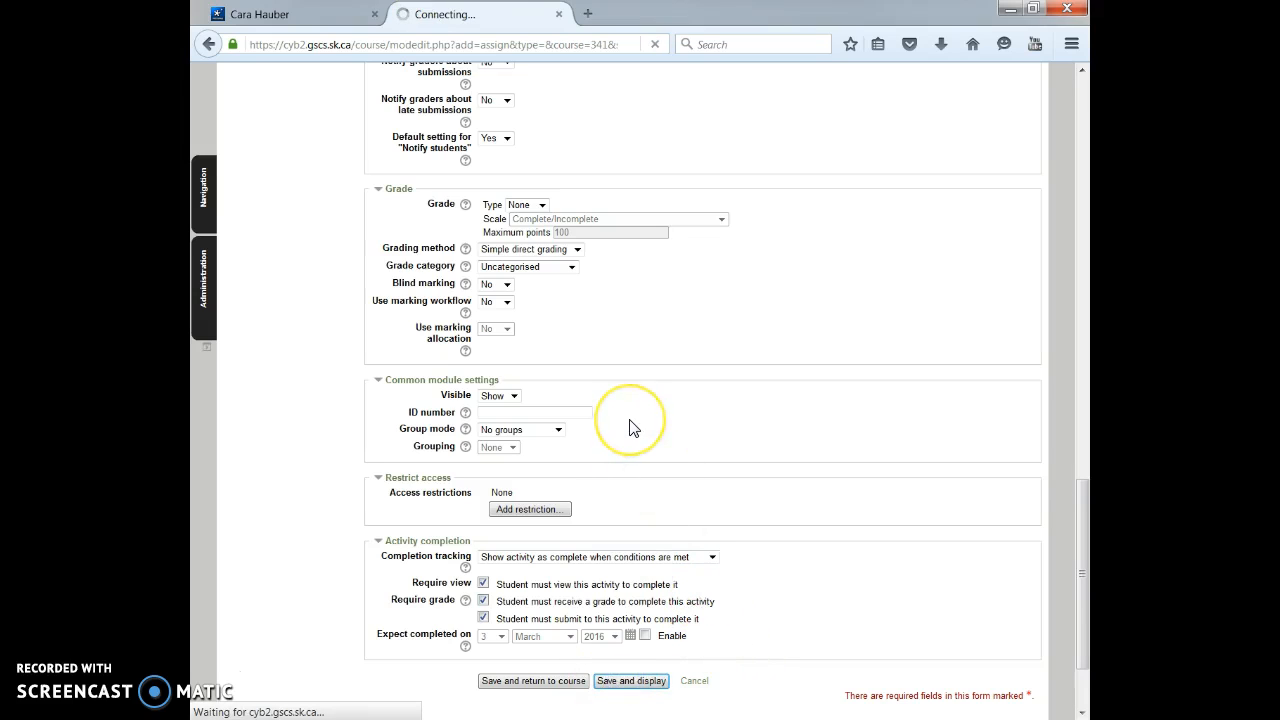
pyautogui.click(656, 440)
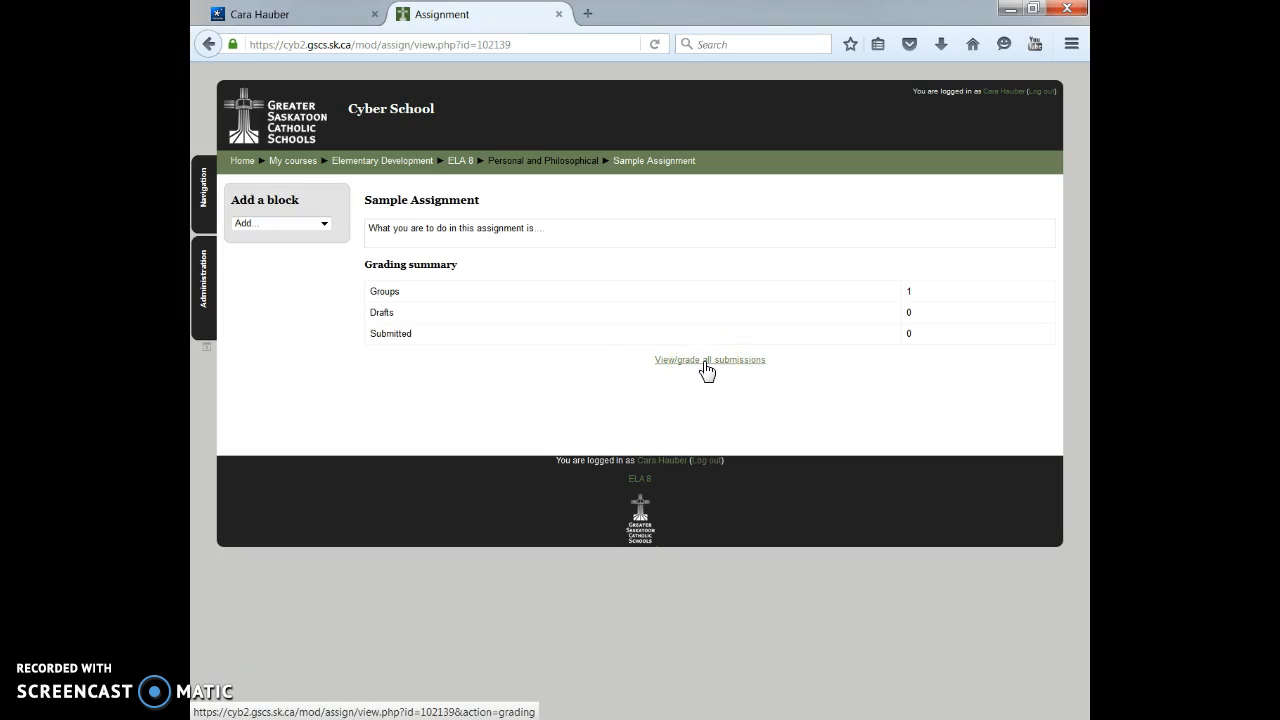
# Reopen the settings of Sample Assignment from its administration options, look through them, and save and return to the course
pyautogui.click(205, 290)
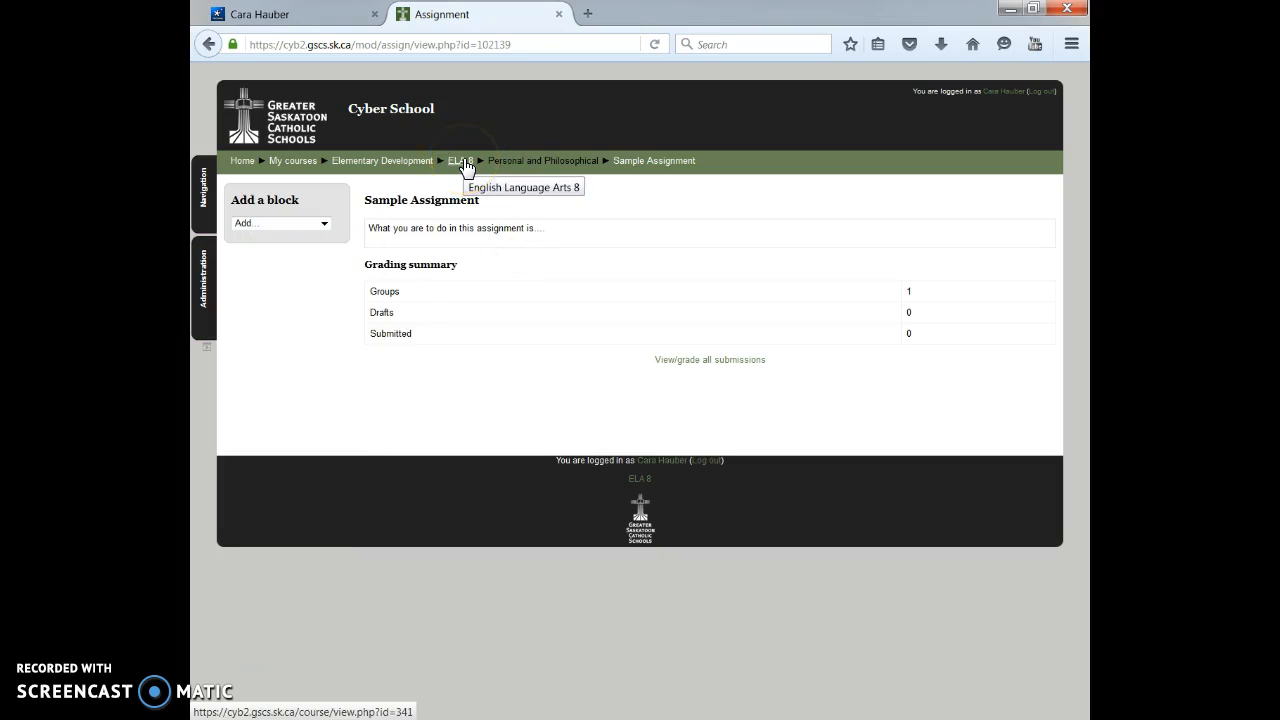
pyautogui.click(203, 300)
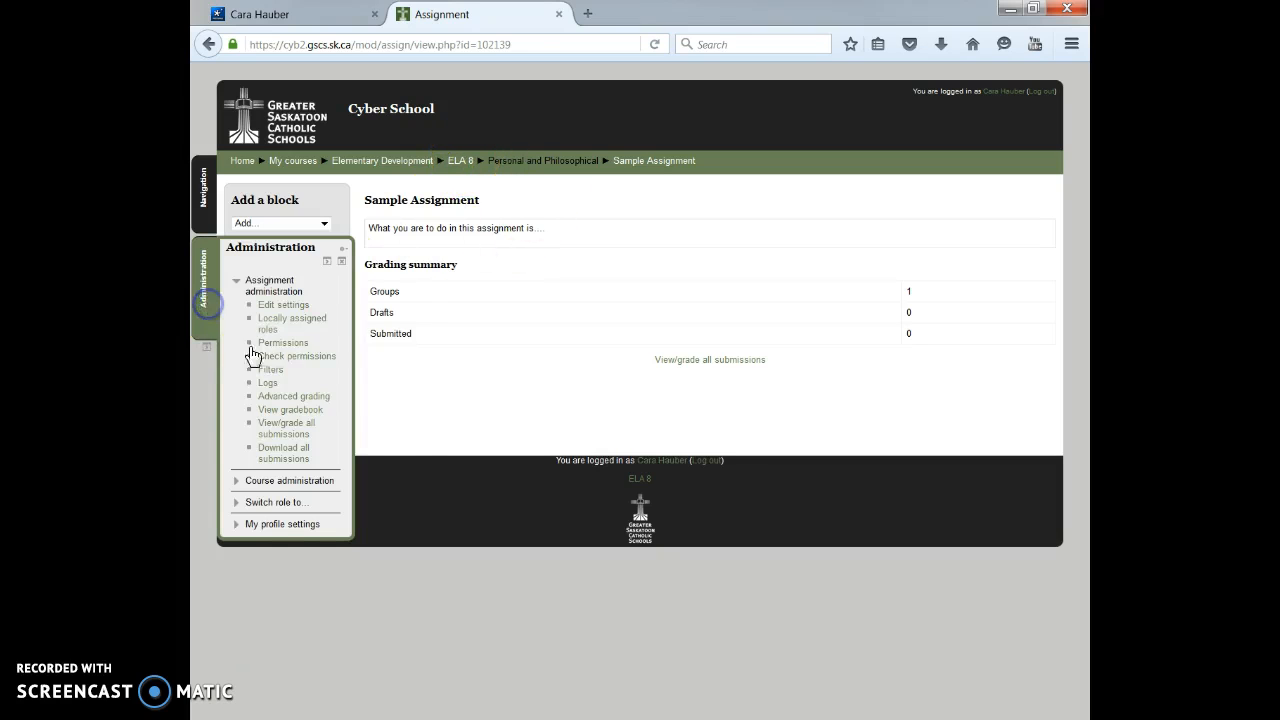
pyautogui.click(285, 306)
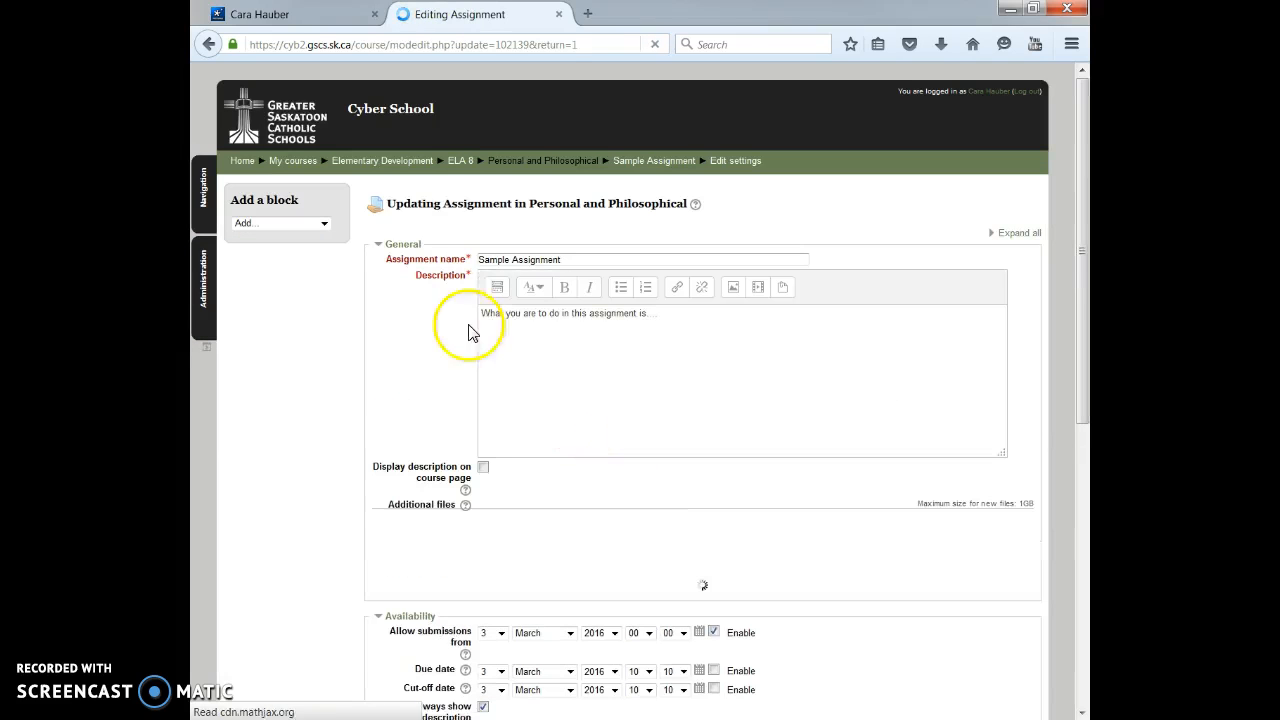
pyautogui.scroll(-5, 700, 415)
pyautogui.scroll(-4, 777, 543)
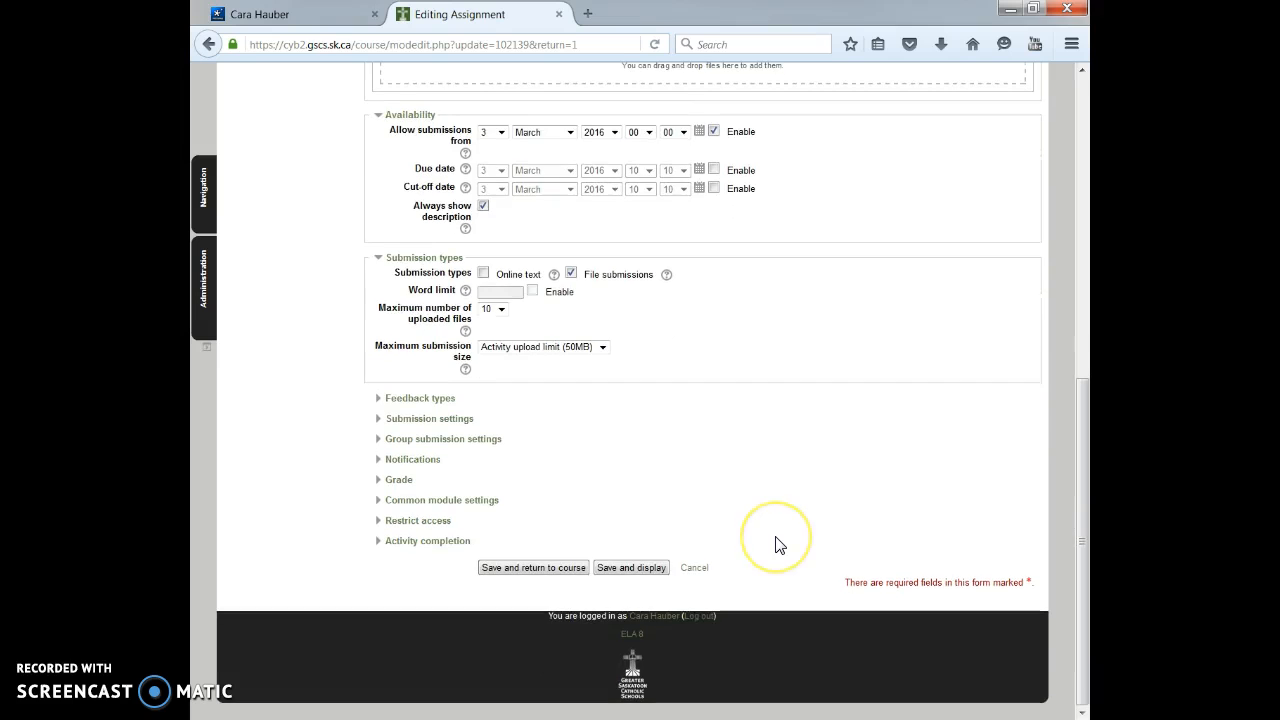
pyautogui.click(535, 566)
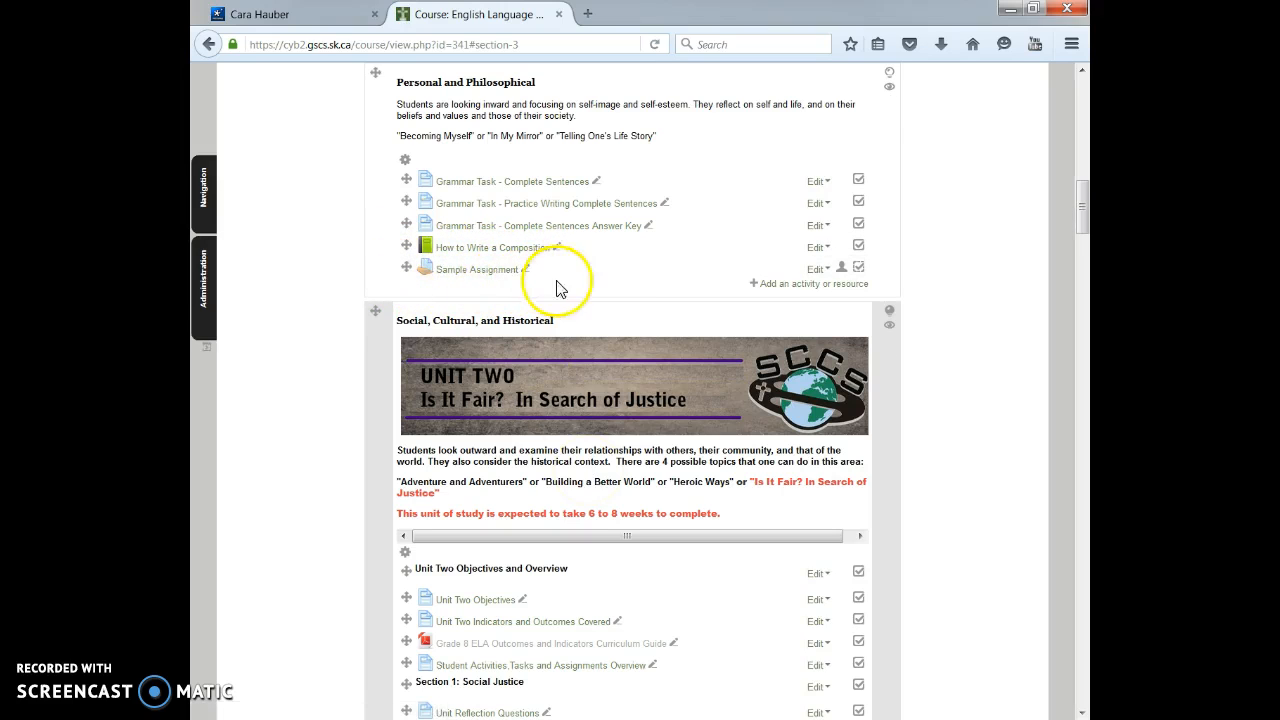
# Examine the edit options for Sample Assignment in the Personal and Philosophical section
pyautogui.click(817, 270)
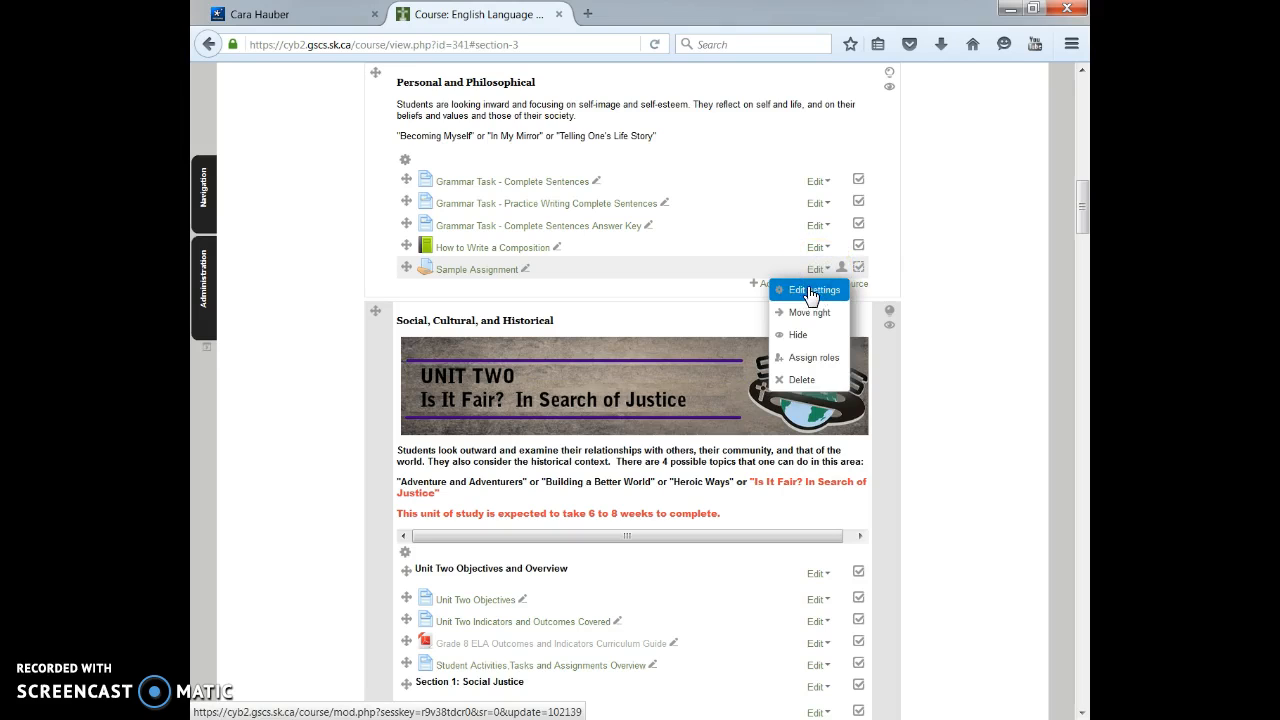
pyautogui.click(944, 275)
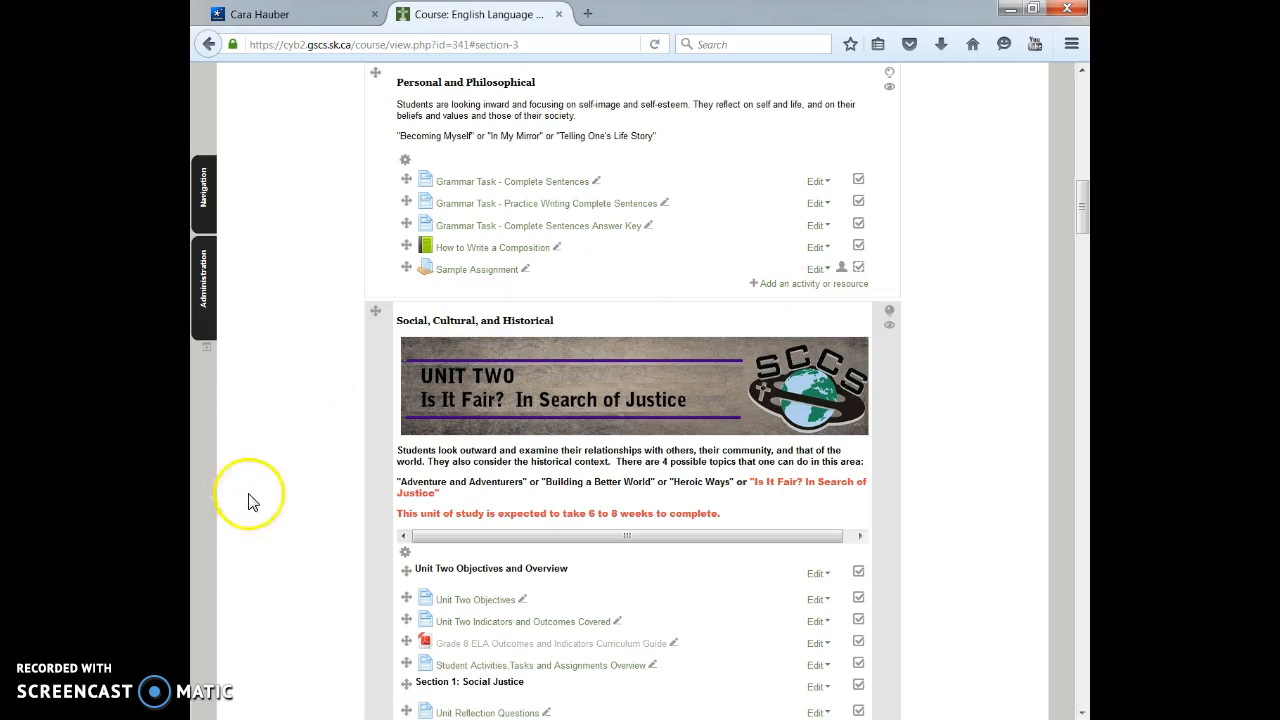